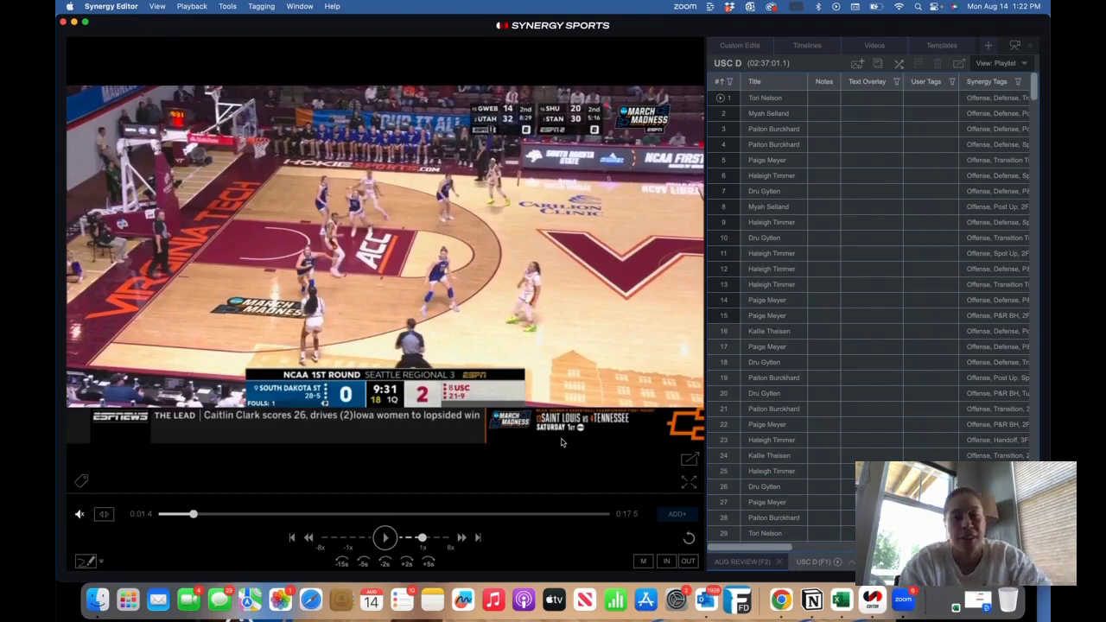
Select two clips in the USC D playlist.
{"action": "left_click", "coordinate": [765, 238]}
{"action": "left_click", "coordinate": [756, 290]}
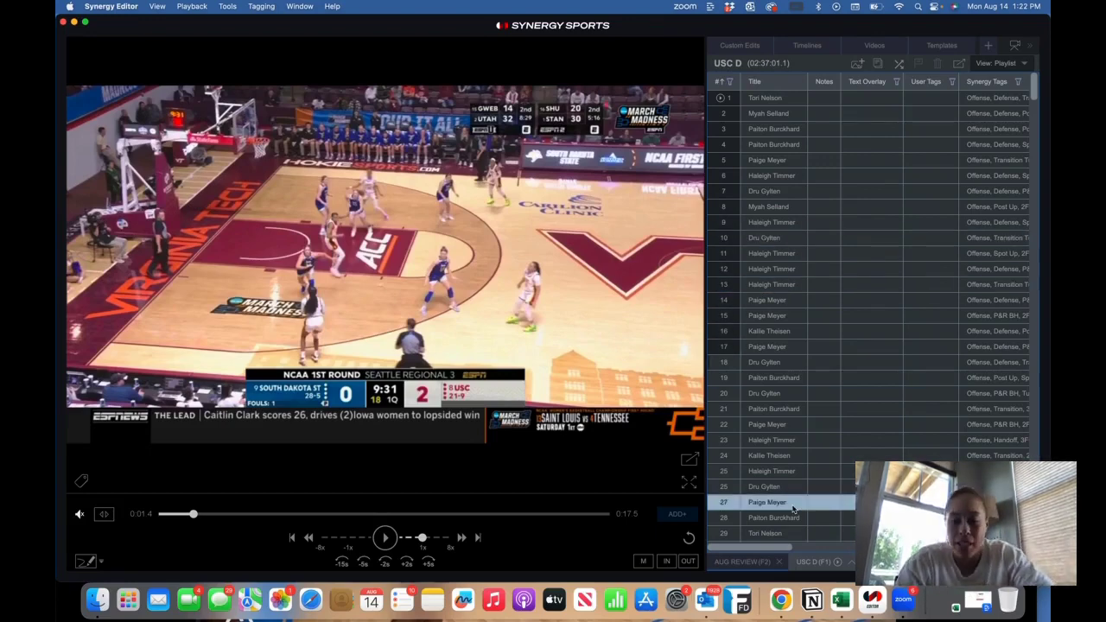
{"action": "left_click", "coordinate": [746, 49]}
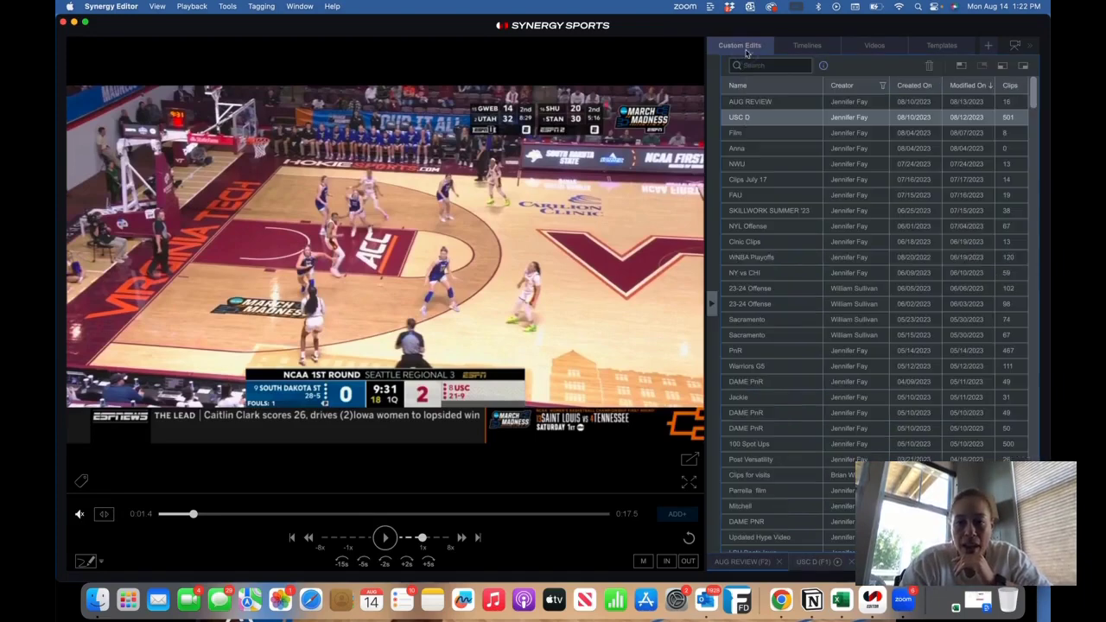
{"action": "left_click", "coordinate": [774, 230]}
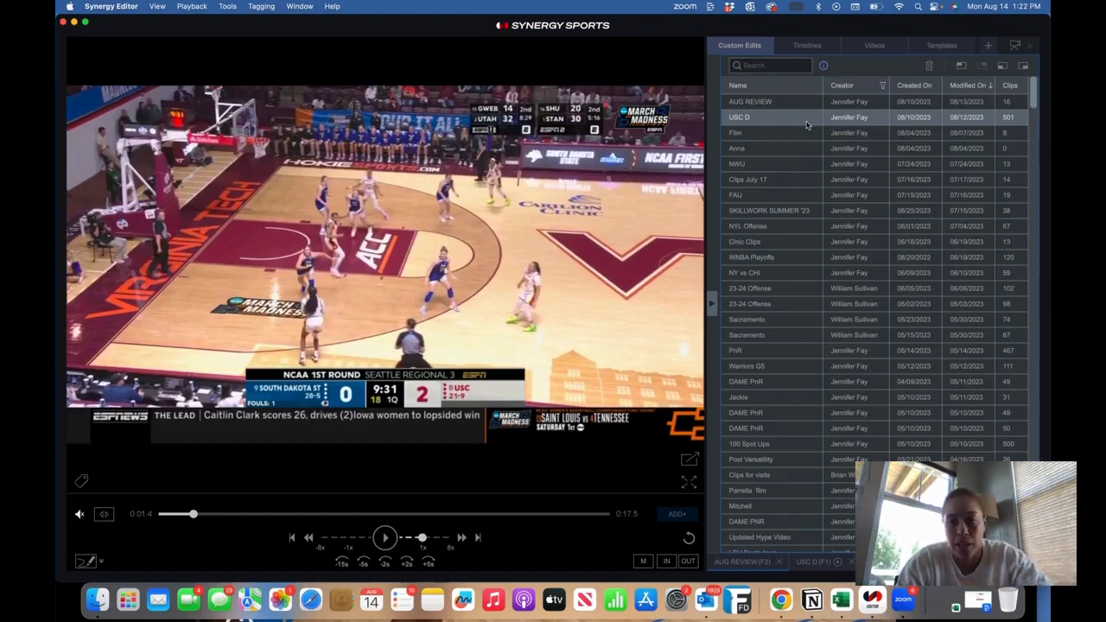
{"action": "scroll", "coordinate": [773, 378], "scroll_direction": "down", "scroll_amount": 15}
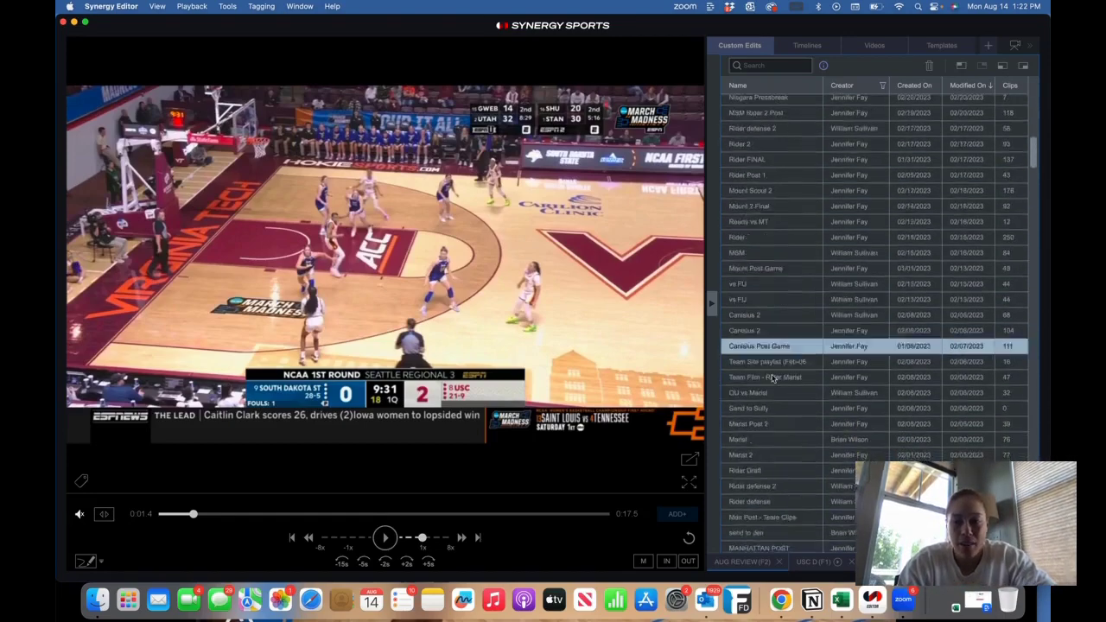
{"action": "scroll", "coordinate": [772, 378], "scroll_direction": "up", "scroll_amount": 15}
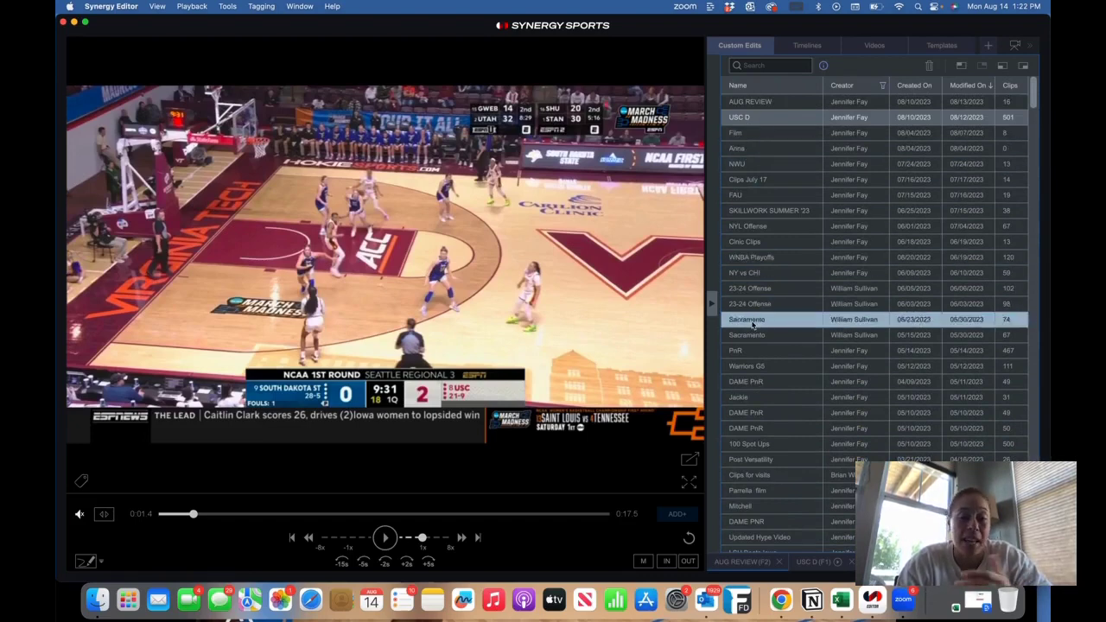
{"action": "right_click", "coordinate": [752, 118]}
{"action": "left_click", "coordinate": [734, 119]}
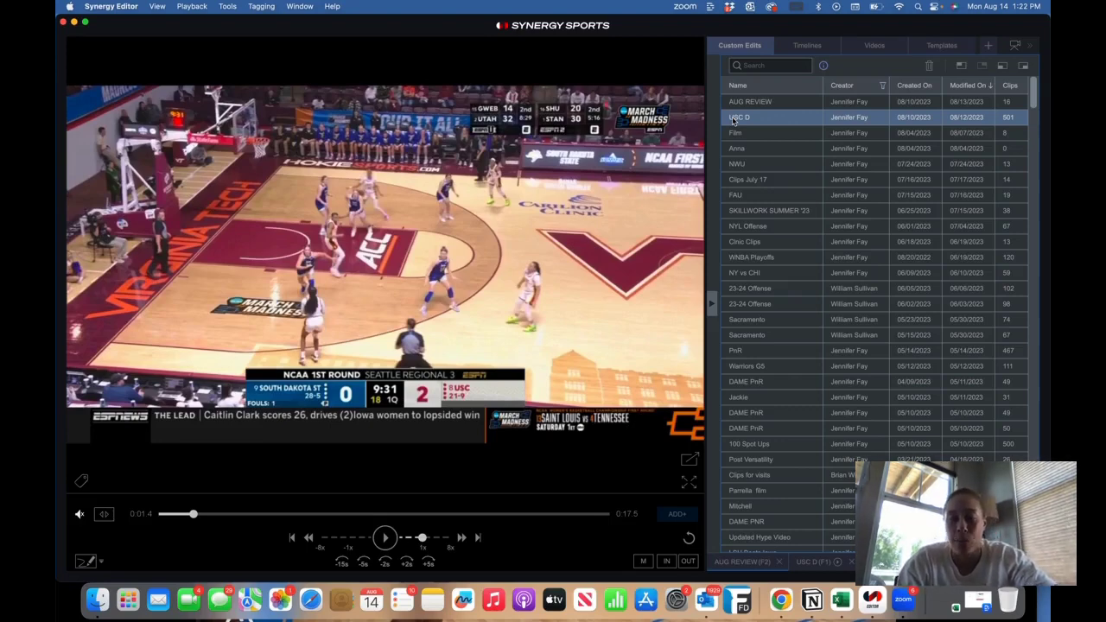
{"action": "left_click", "coordinate": [752, 122]}
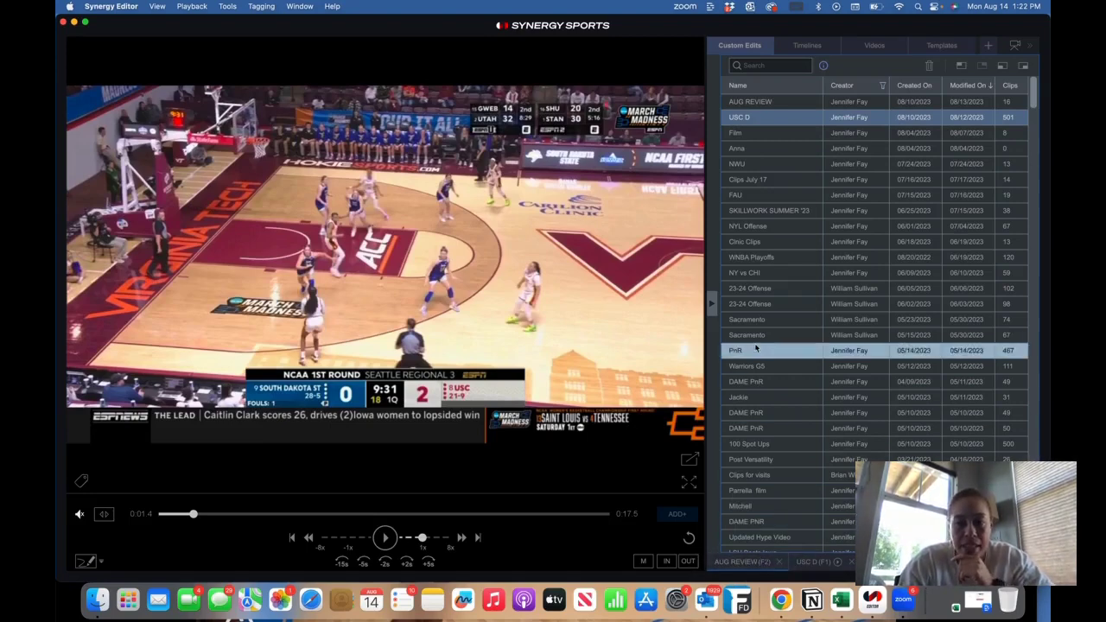
{"action": "left_click", "coordinate": [739, 564]}
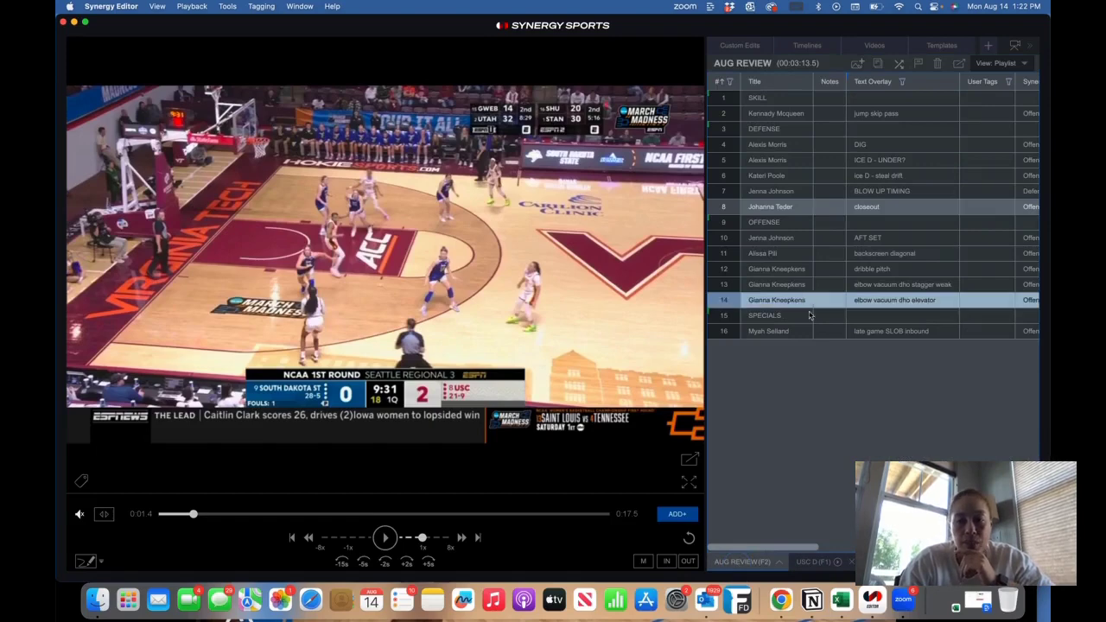
{"action": "left_click", "coordinate": [815, 562]}
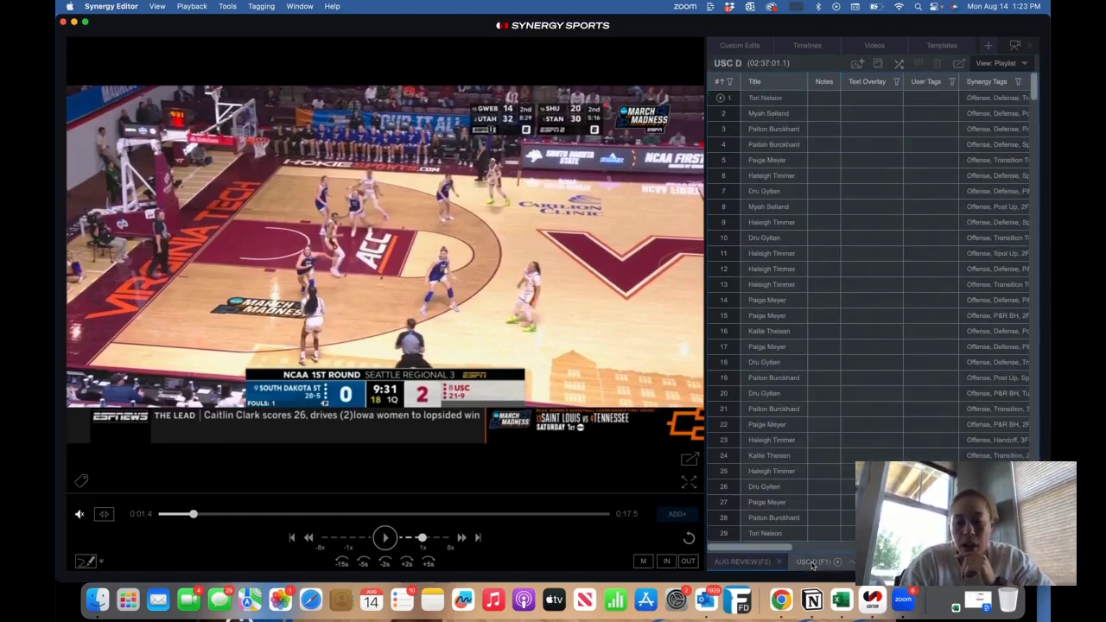
{"action": "left_click", "coordinate": [754, 177]}
{"action": "left_click", "coordinate": [739, 45]}
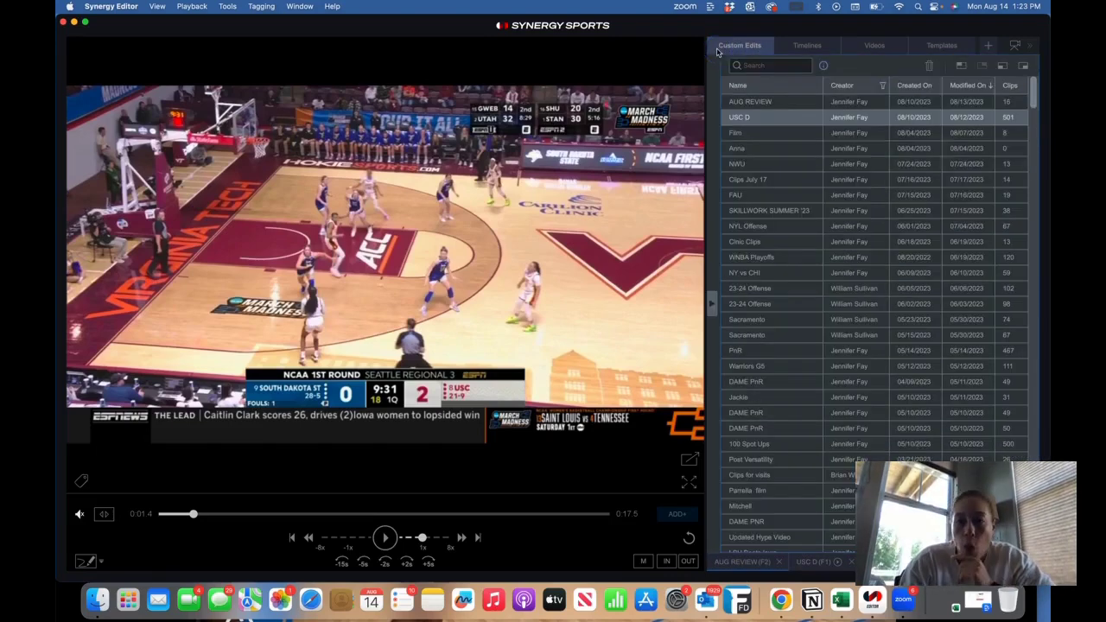
Open USC D in both the upper-left and lower-right panes, then bring up the upper pane's menu.
{"action": "right_click", "coordinate": [735, 116]}
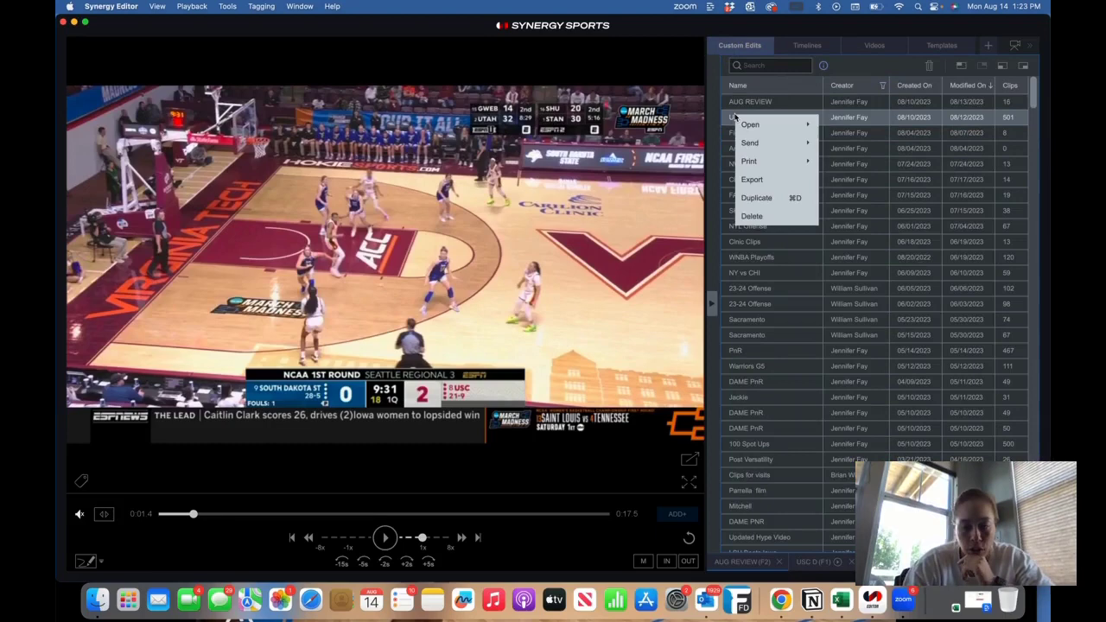
{"action": "mouse_move", "coordinate": [749, 122]}
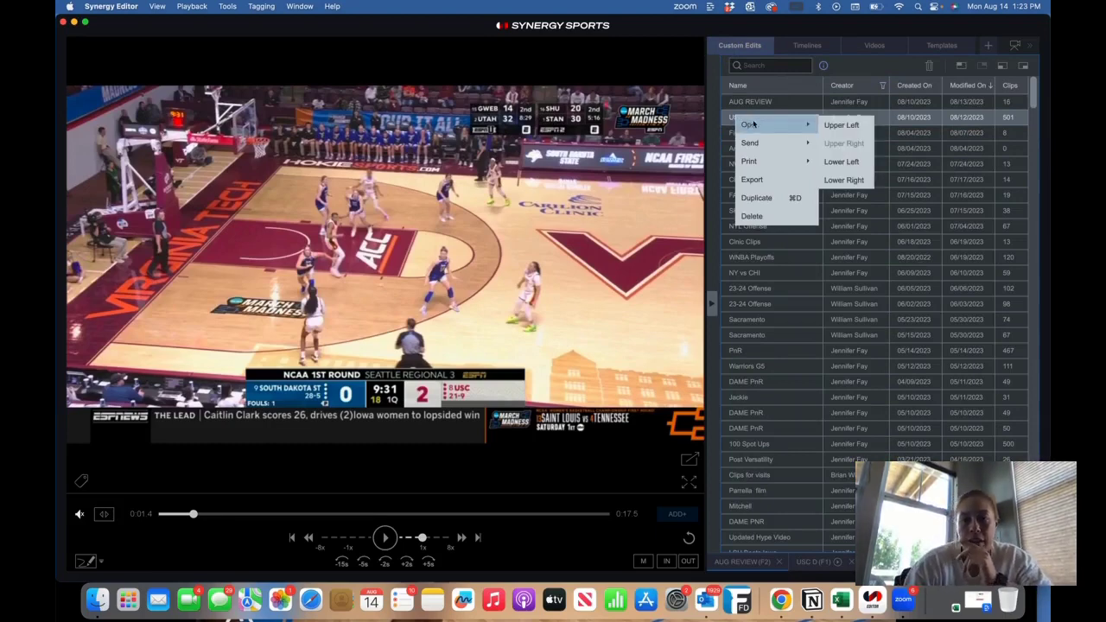
{"action": "left_click", "coordinate": [836, 125]}
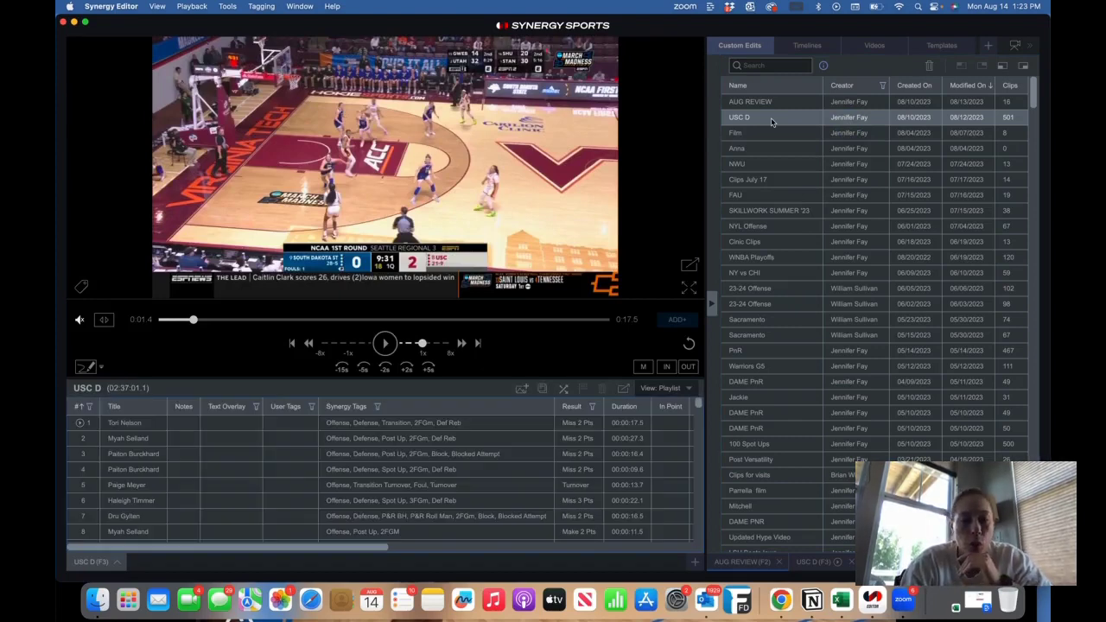
{"action": "right_click", "coordinate": [745, 122]}
{"action": "mouse_move", "coordinate": [782, 132]}
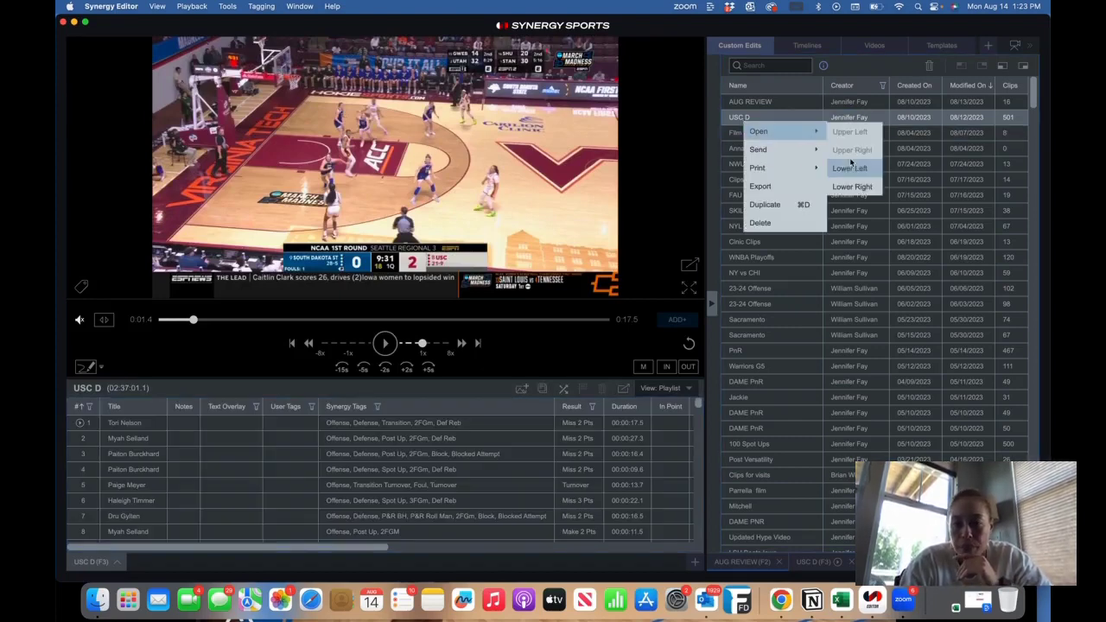
{"action": "left_click", "coordinate": [856, 186]}
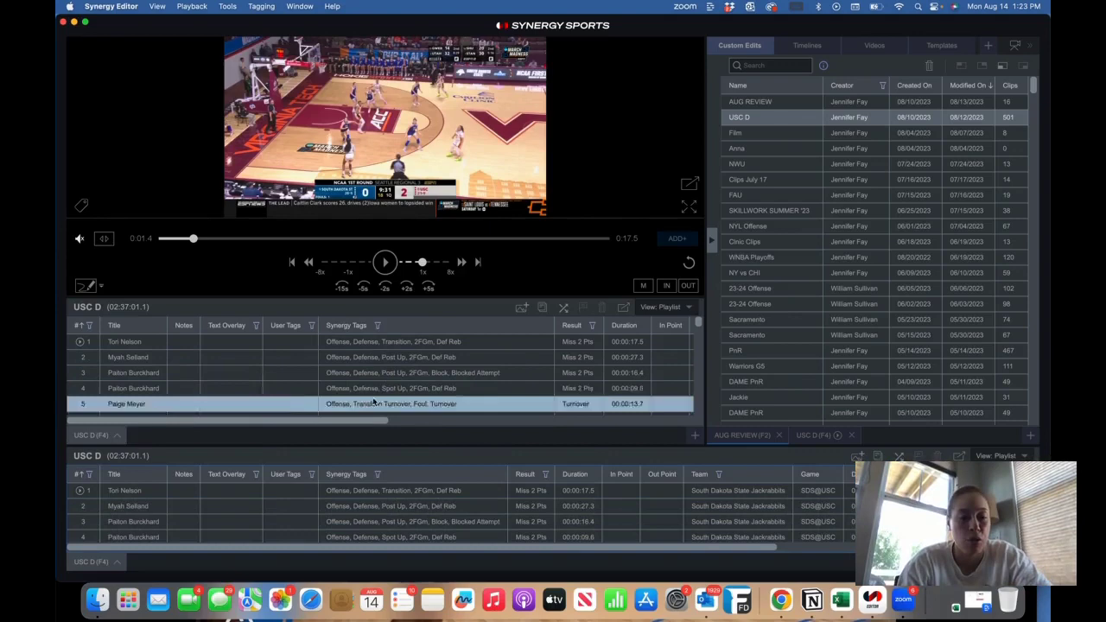
{"action": "left_click", "coordinate": [115, 436]}
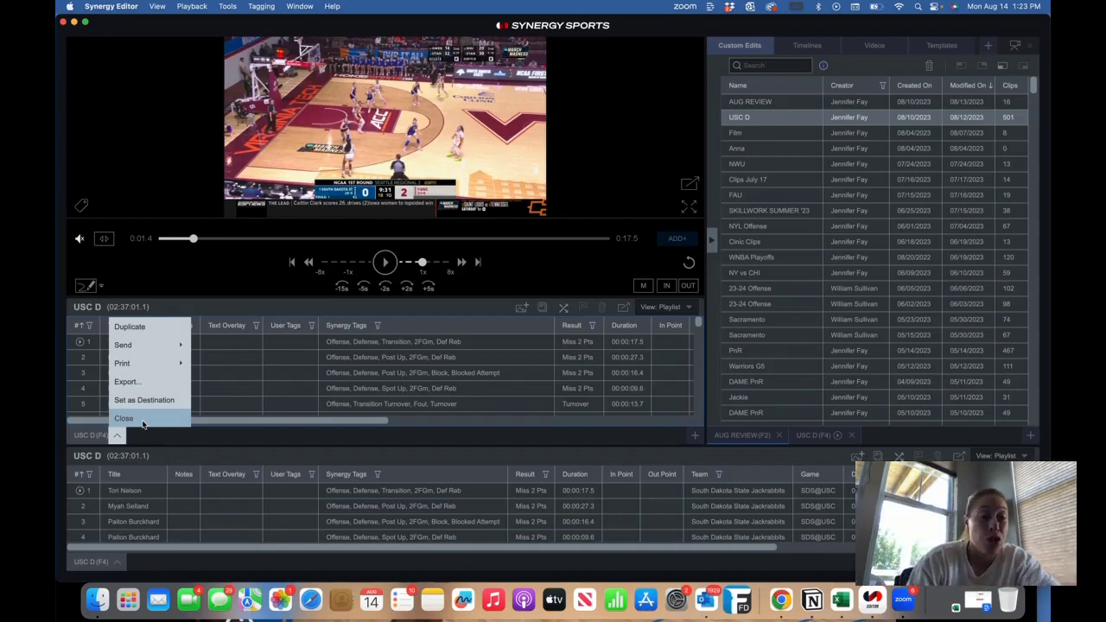
Close the upper USC D pane and play the first two clips in the list, then pause.
{"action": "left_click", "coordinate": [144, 421]}
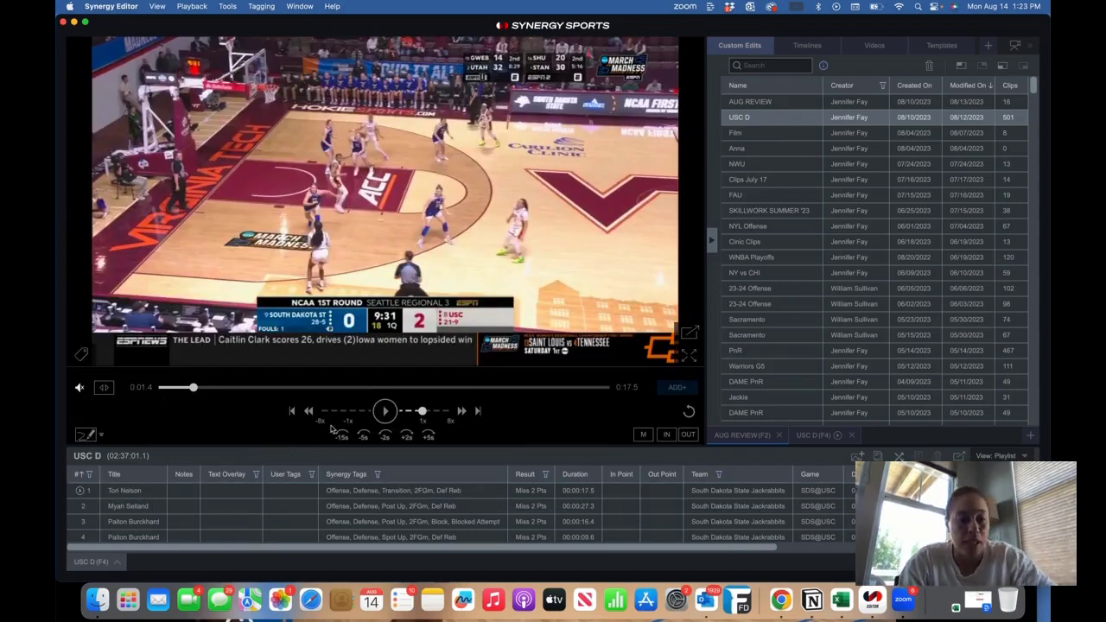
{"action": "left_click", "coordinate": [363, 524]}
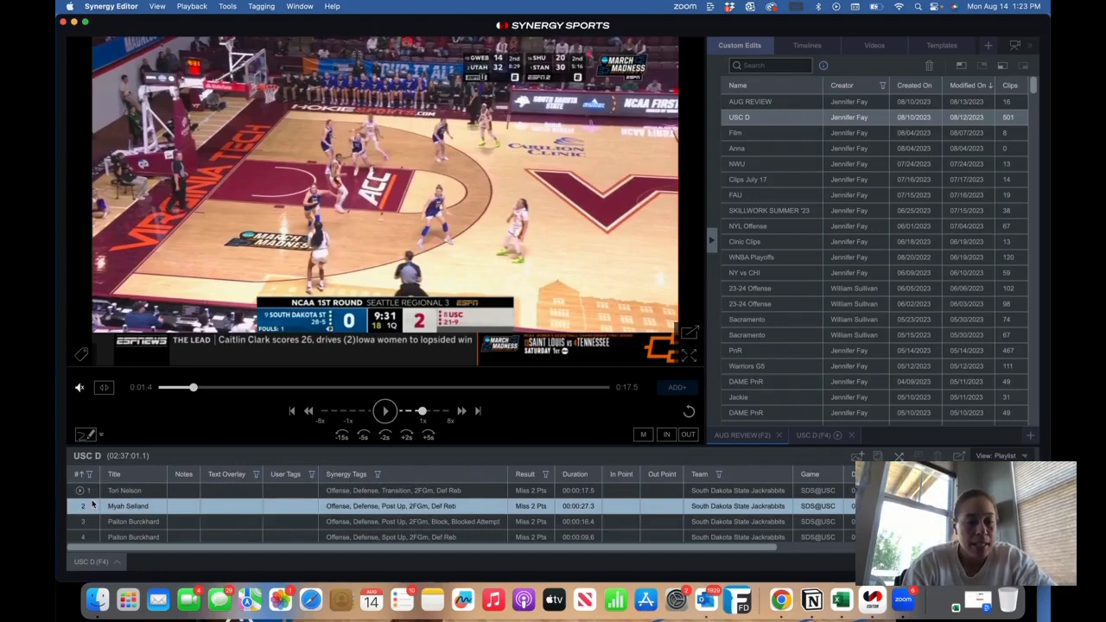
{"action": "double_click", "coordinate": [103, 492]}
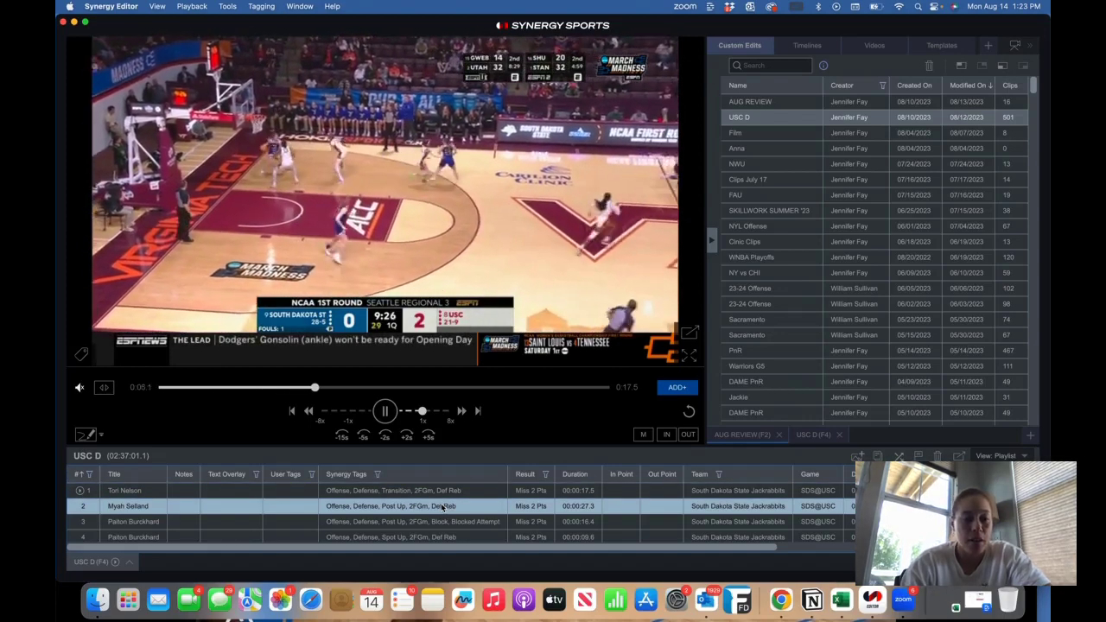
{"action": "double_click", "coordinate": [442, 507]}
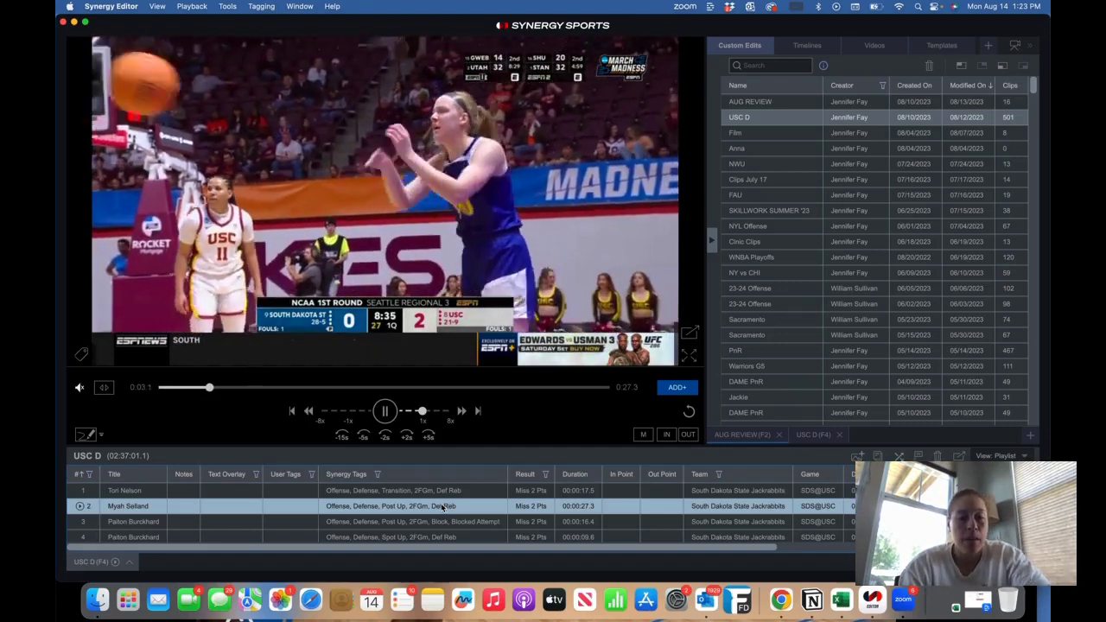
{"action": "key", "text": "space"}
Browse the menus, then play the clip and jump back to the 0:01 mark.
{"action": "left_click", "coordinate": [305, 6]}
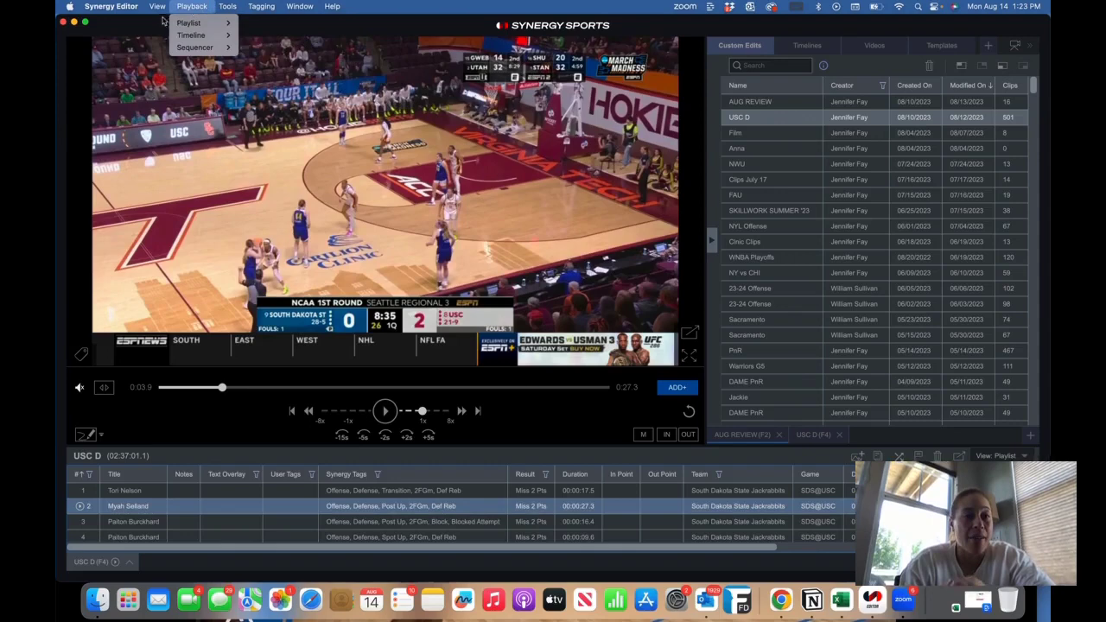
{"action": "mouse_move", "coordinate": [149, 4]}
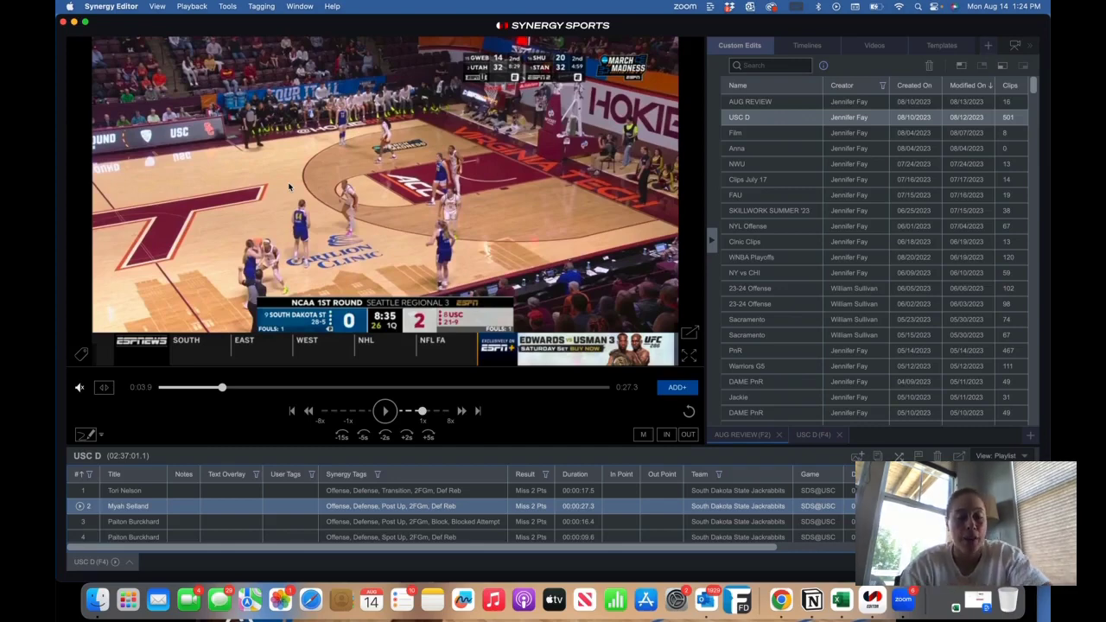
{"action": "left_click", "coordinate": [290, 186]}
{"action": "left_click", "coordinate": [289, 187]}
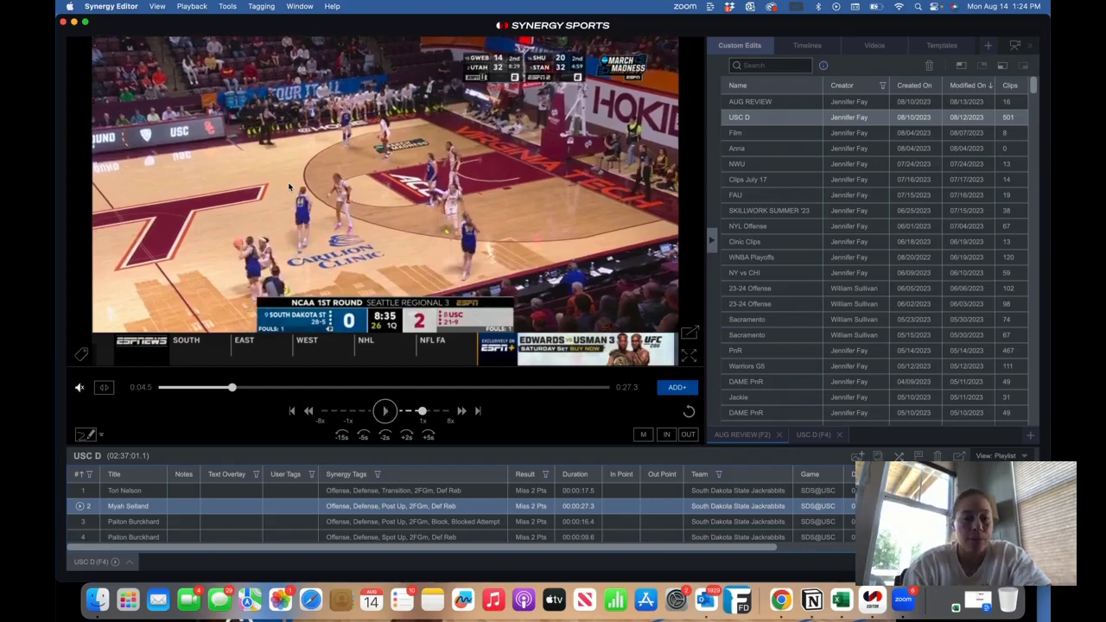
{"action": "left_click", "coordinate": [175, 393]}
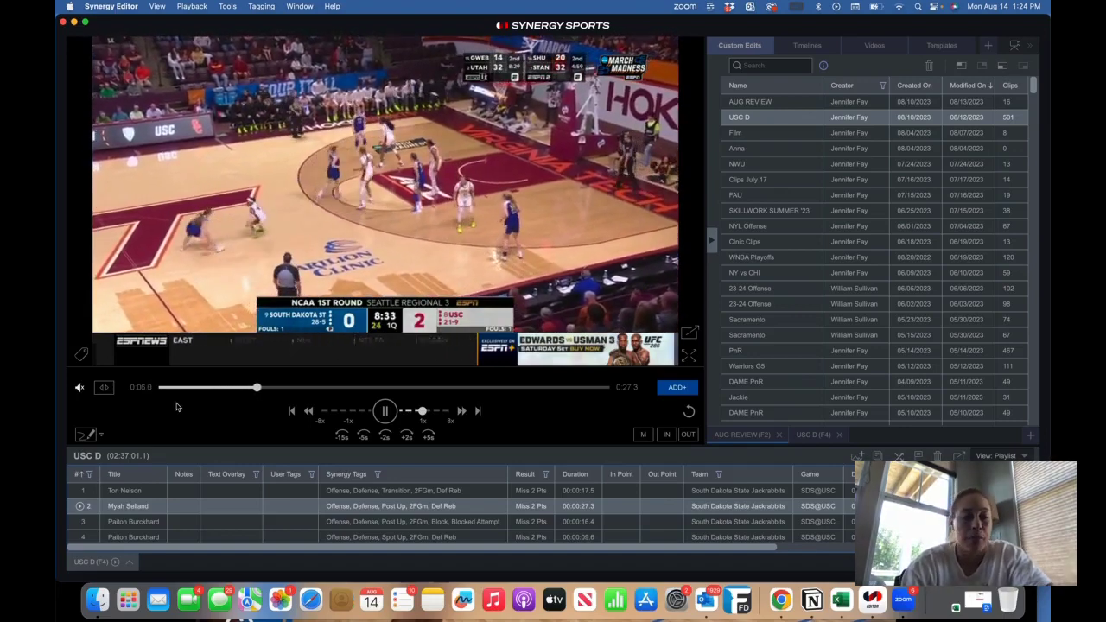
{"action": "key", "text": "space"}
Shuttle through the clip with 4x fast-forward and rewind, then resume normal playback.
{"action": "key", "text": "l"}
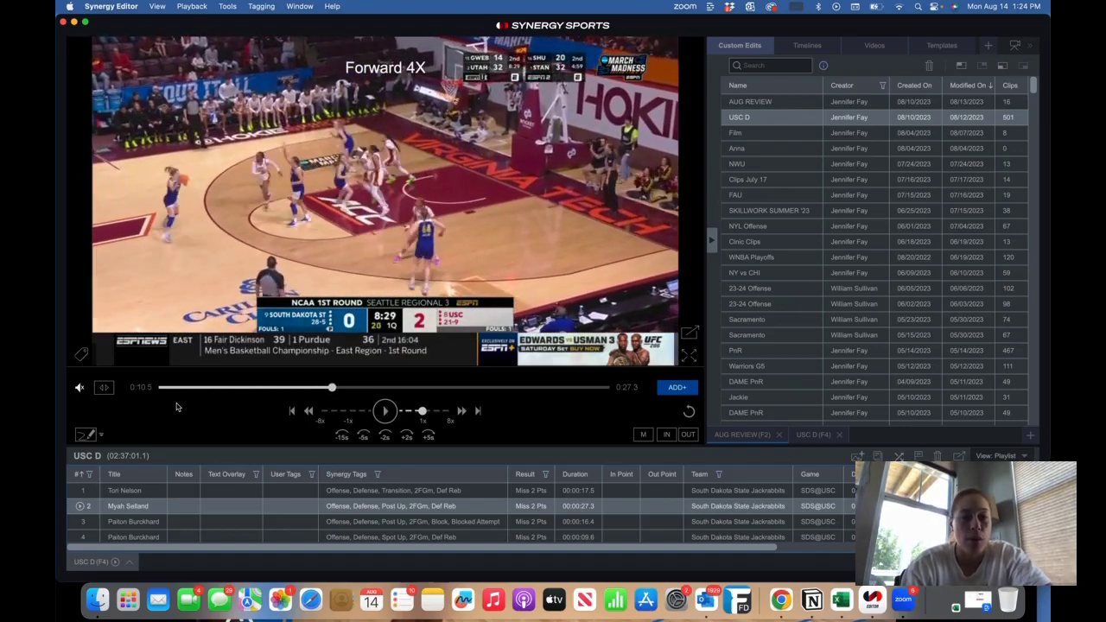
{"action": "key", "text": "j"}
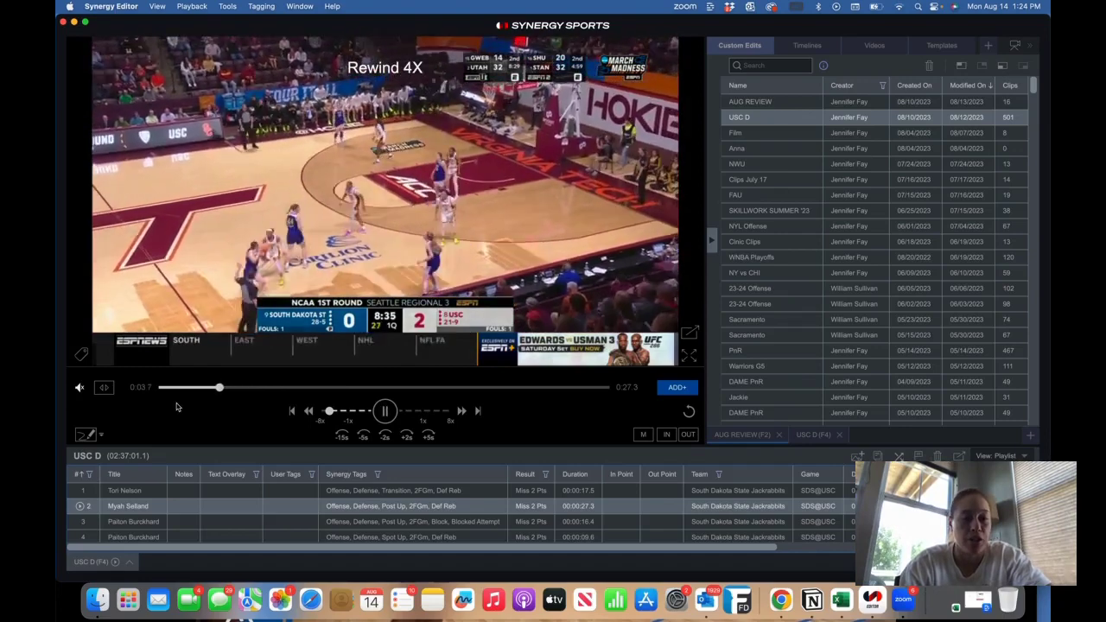
{"action": "key", "text": "space"}
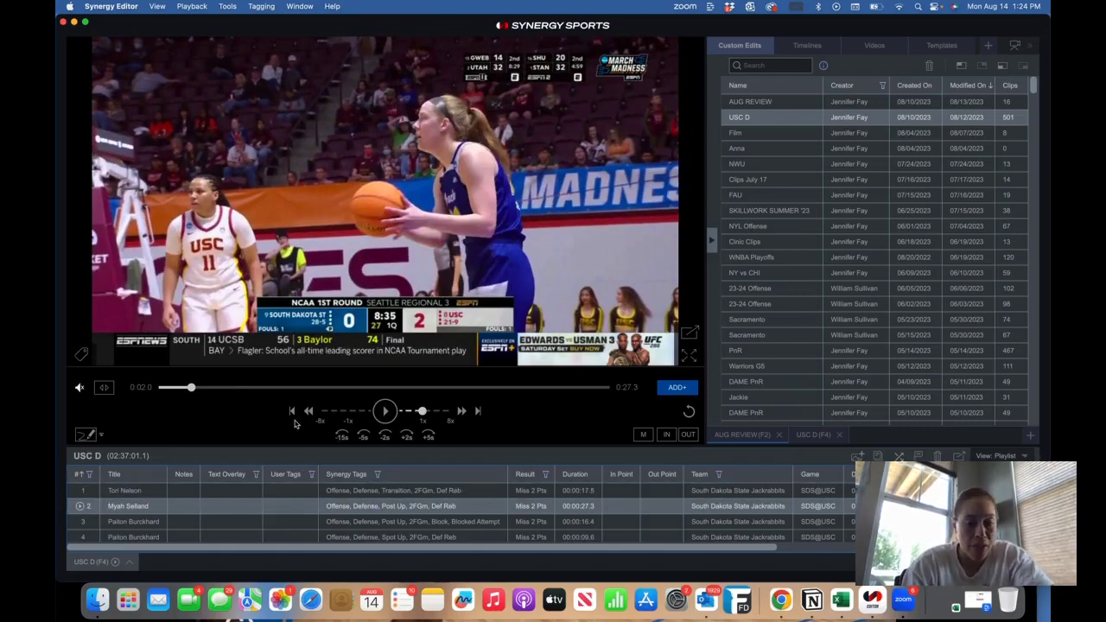
{"action": "key", "text": "space"}
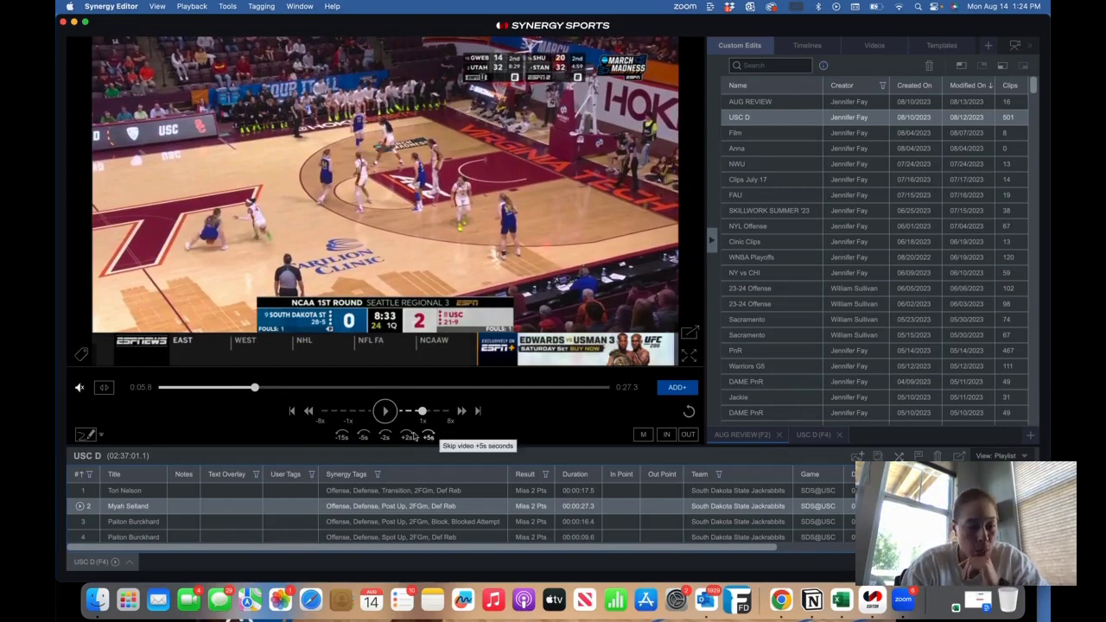
Play at 2x speed, skip to the third clip, pause, then load the first USC D clip.
{"action": "left_click", "coordinate": [386, 412]}
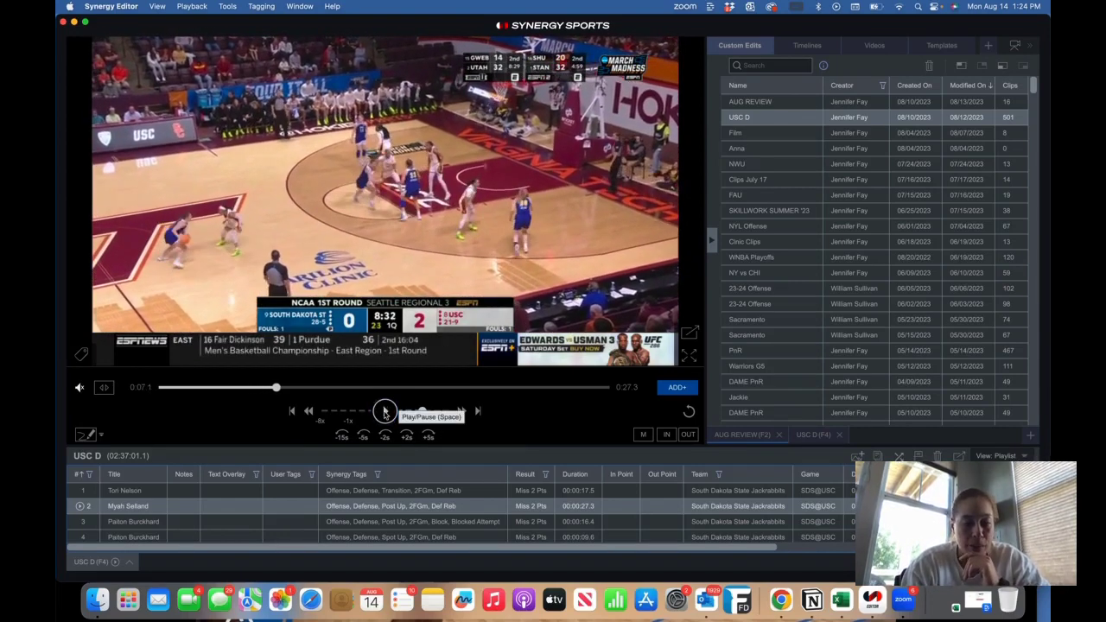
{"action": "left_click", "coordinate": [461, 412]}
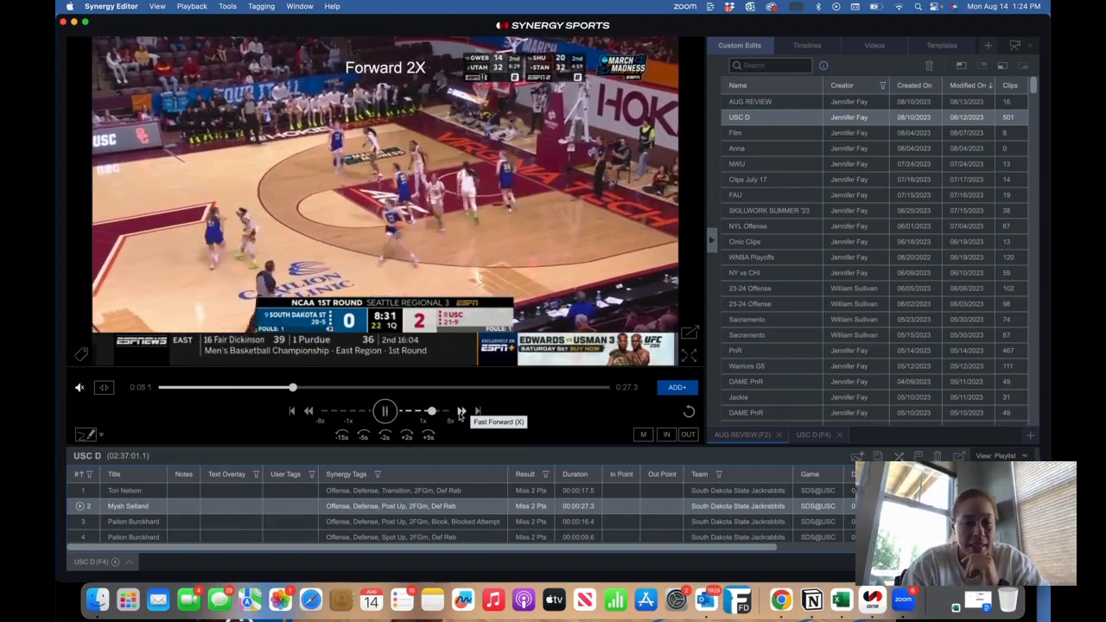
{"action": "left_click", "coordinate": [477, 412]}
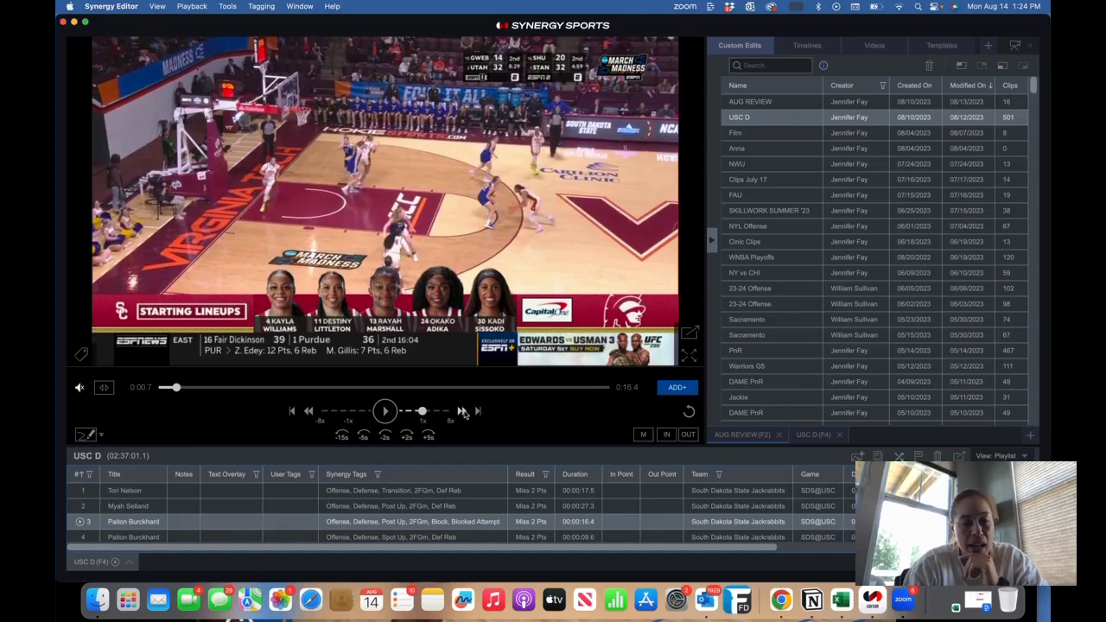
{"action": "left_click", "coordinate": [461, 412]}
{"action": "key", "text": "space"}
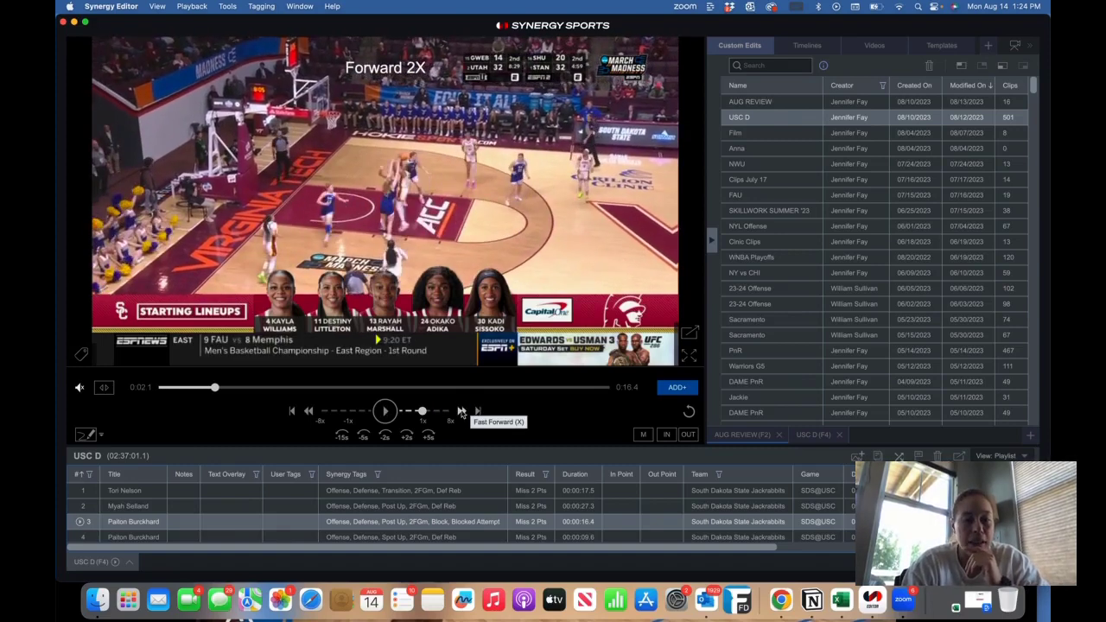
{"action": "left_click", "coordinate": [329, 492]}
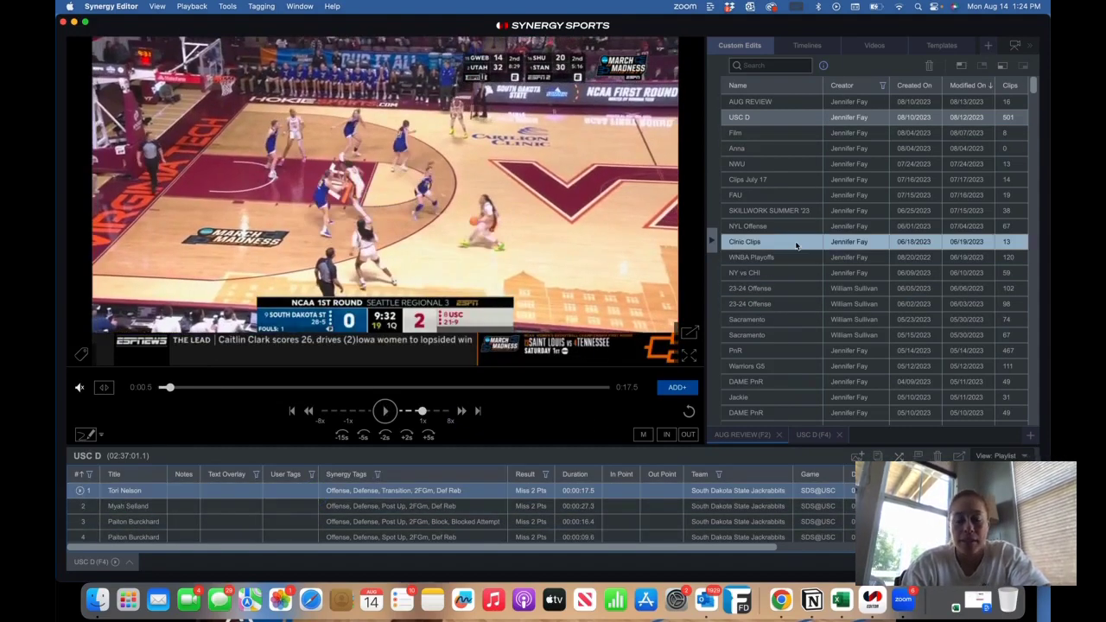
Create a new custom edit named 'Teaching Edit Defense' beside the USC D list.
{"action": "left_click", "coordinate": [988, 45]}
{"action": "left_click", "coordinate": [985, 65]}
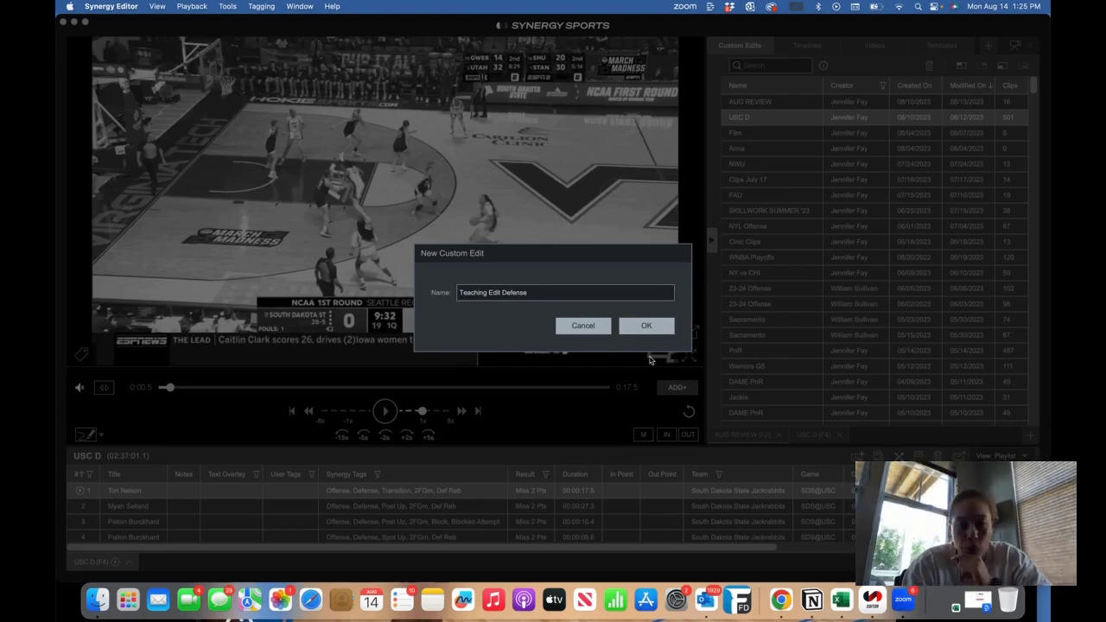
{"action": "left_click", "coordinate": [645, 327]}
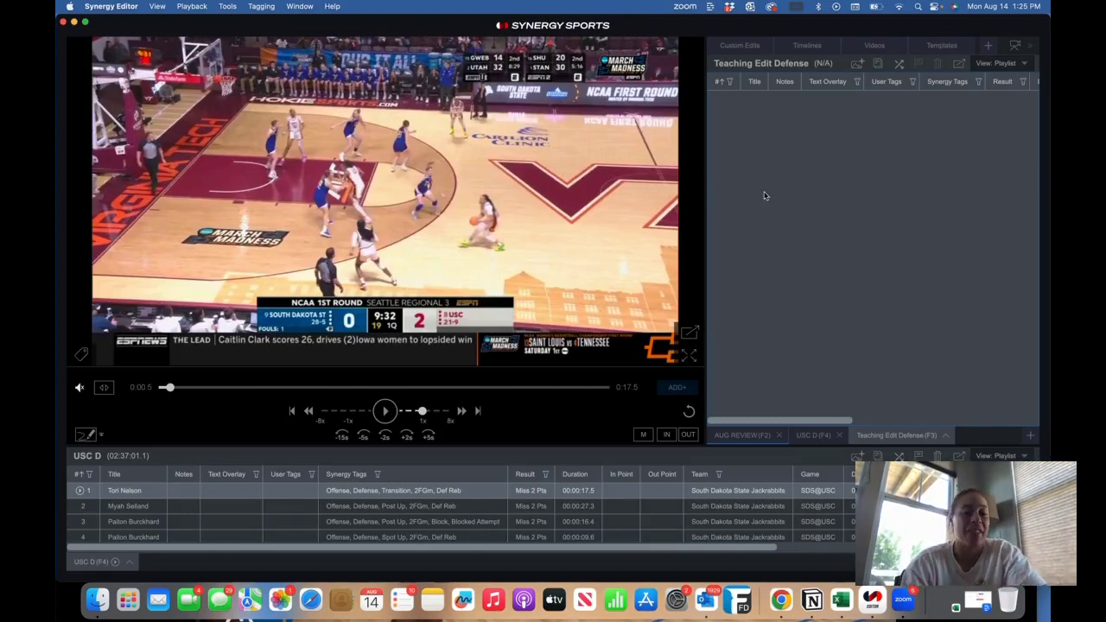
{"action": "left_click", "coordinate": [348, 507]}
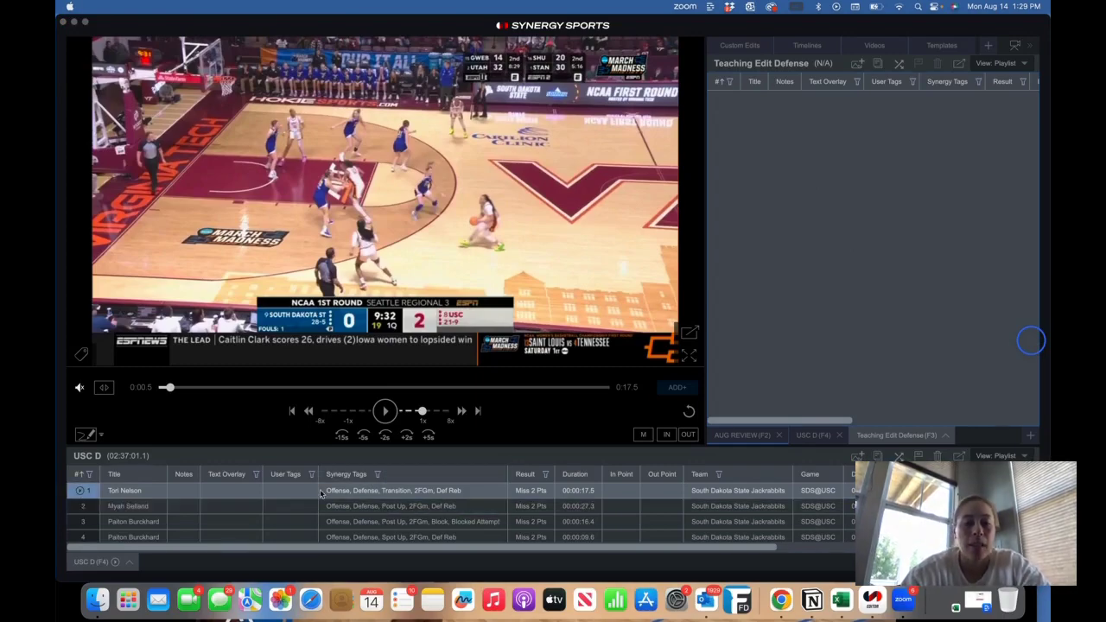
Preview the first USC D clip and copy it into Teaching Edit Defense.
{"action": "left_click", "coordinate": [350, 491]}
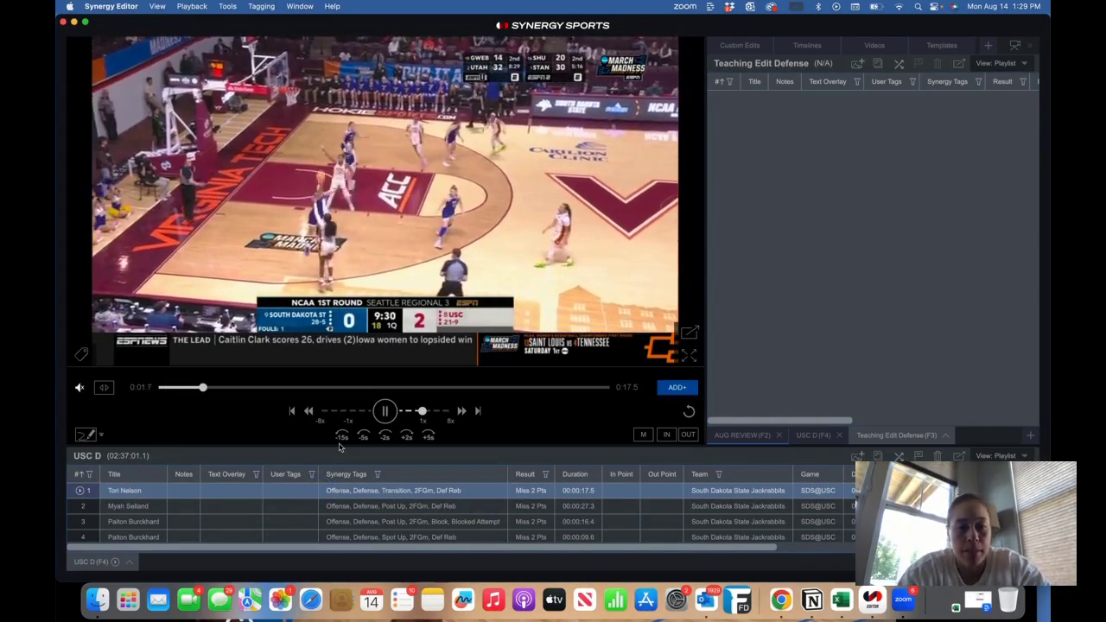
{"action": "key", "text": "j"}
{"action": "key", "text": "j"}
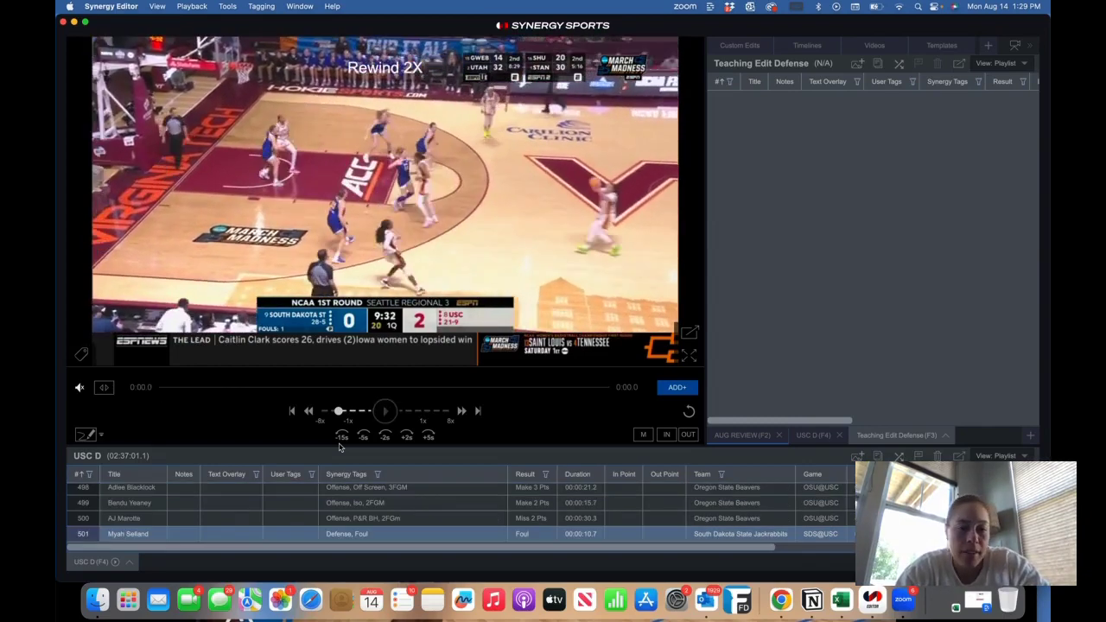
{"action": "left_click", "coordinate": [315, 496]}
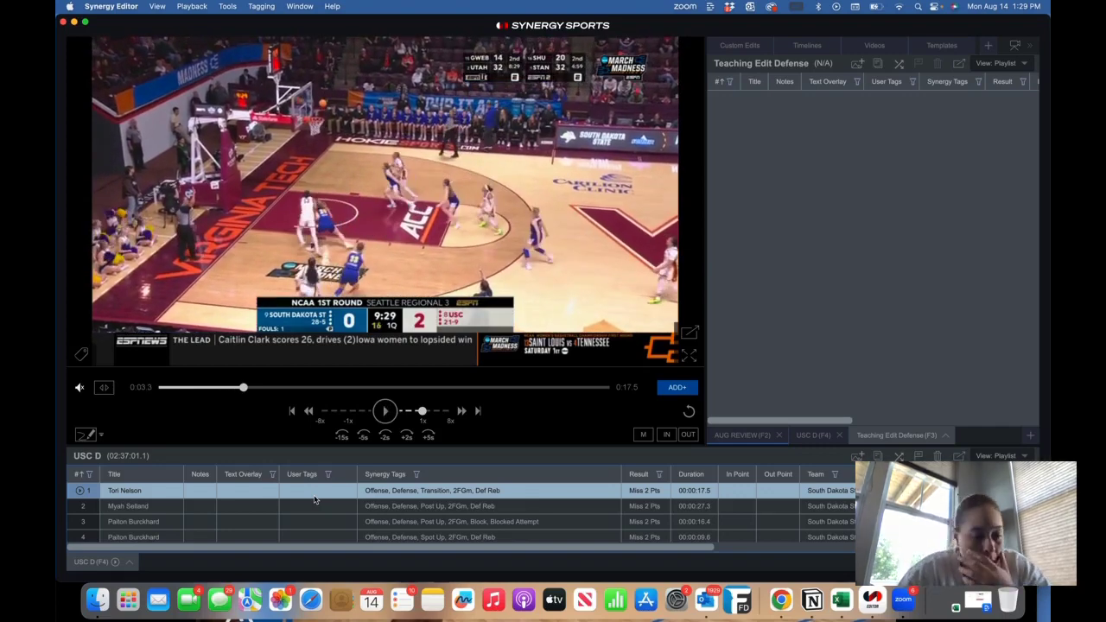
{"action": "left_click", "coordinate": [320, 491]}
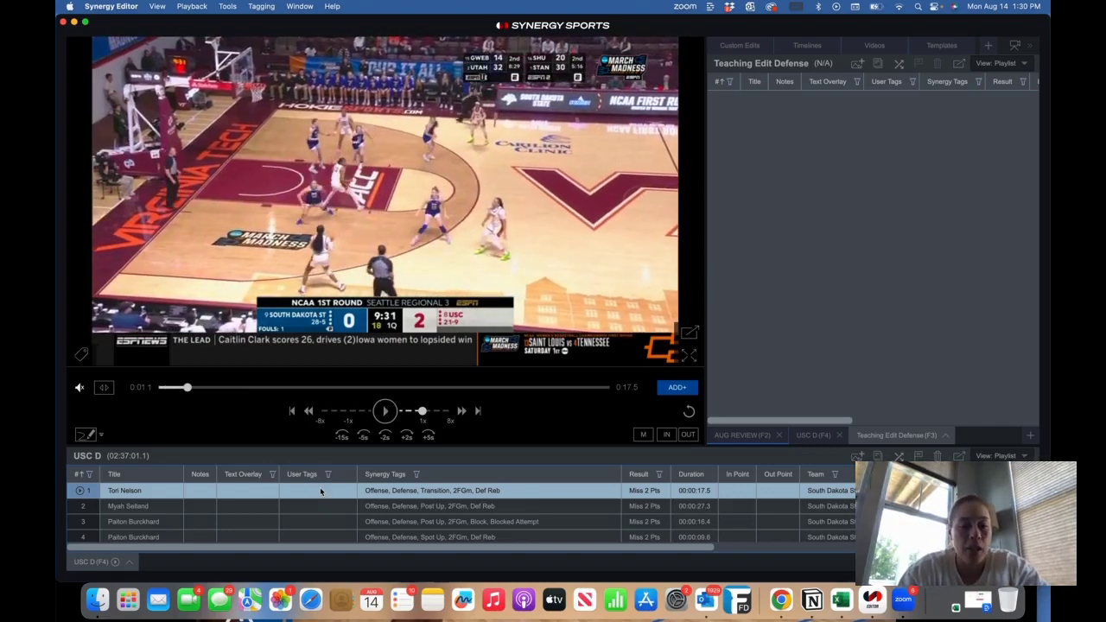
{"action": "left_click_drag", "start_coordinate": [320, 490], "coordinate": [790, 123]}
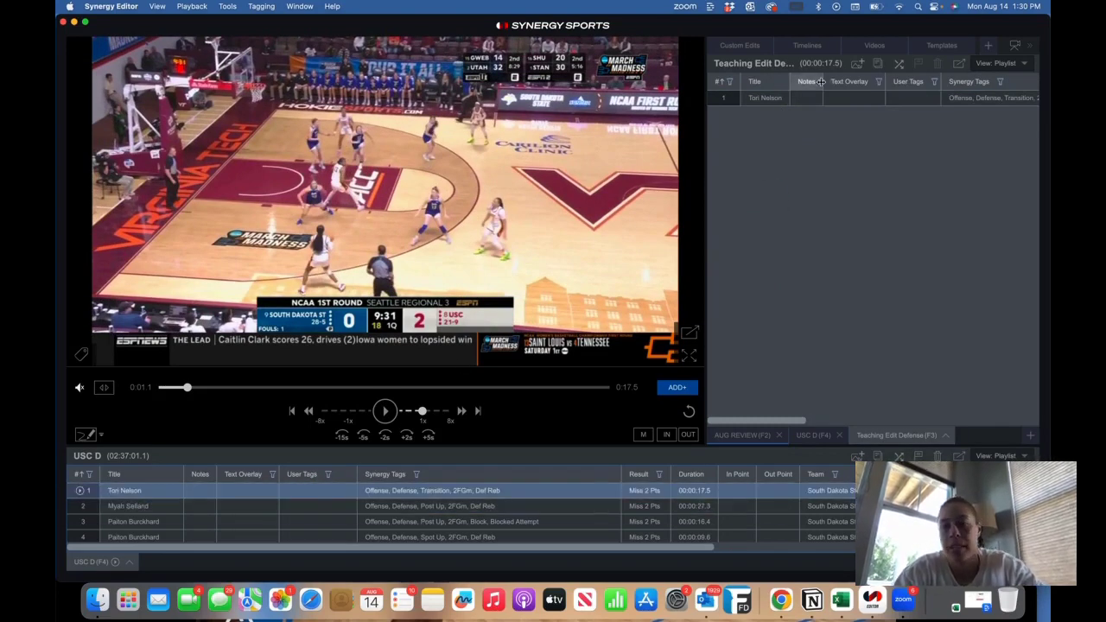
{"action": "left_click", "coordinate": [787, 99]}
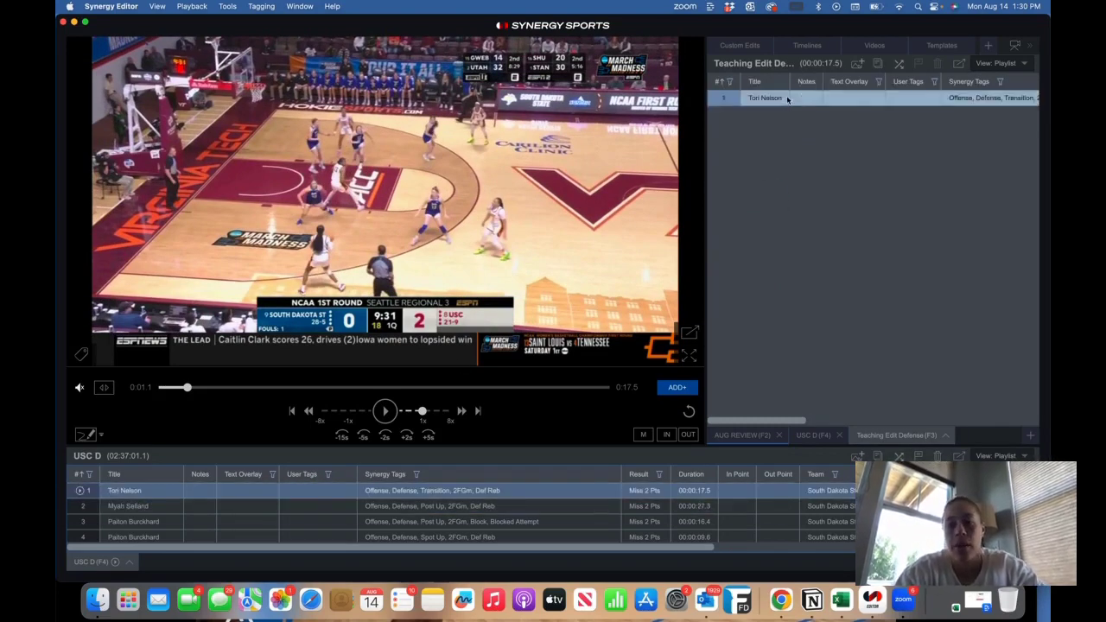
{"action": "left_click", "coordinate": [325, 498]}
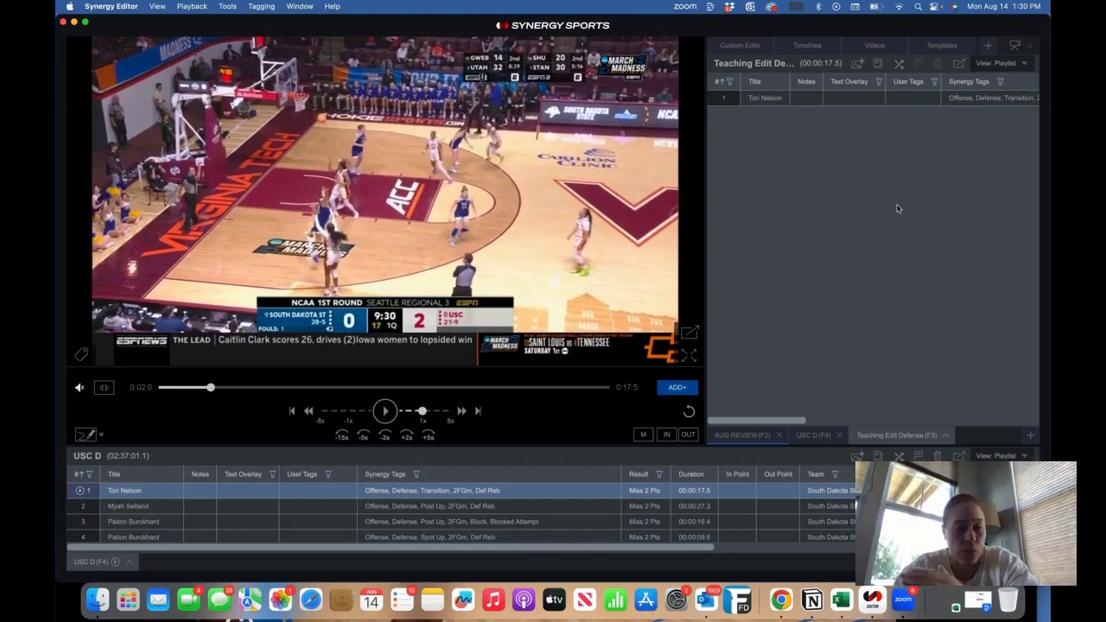
Preview the second USC D clip and copy it into Teaching Edit Defense too.
{"action": "left_click", "coordinate": [375, 504]}
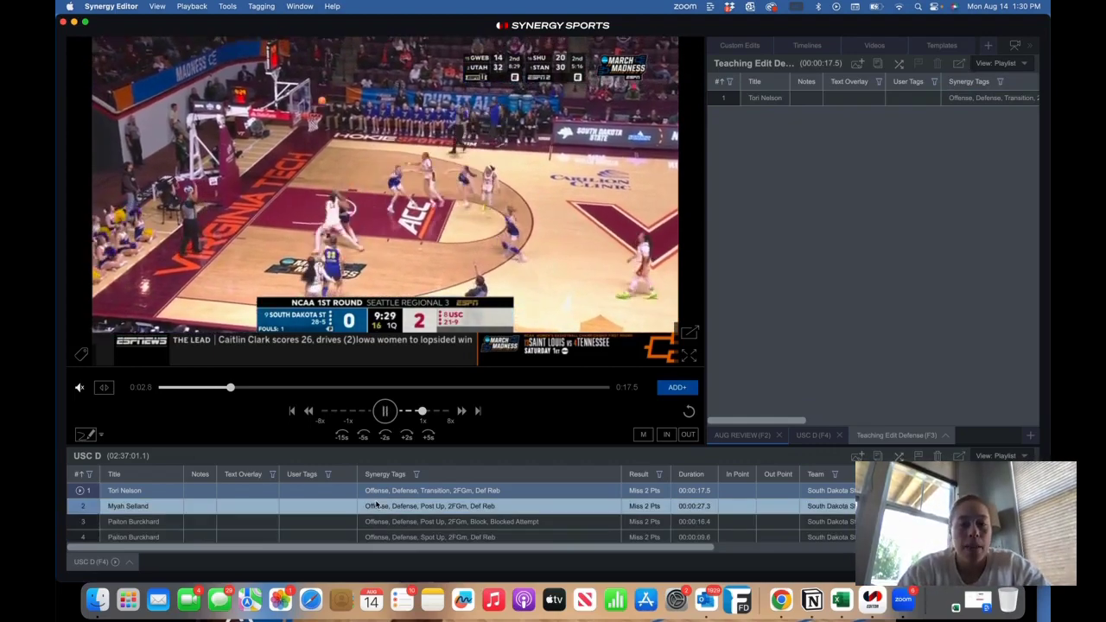
{"action": "double_click", "coordinate": [376, 505]}
{"action": "key", "text": "l"}
{"action": "key", "text": "l"}
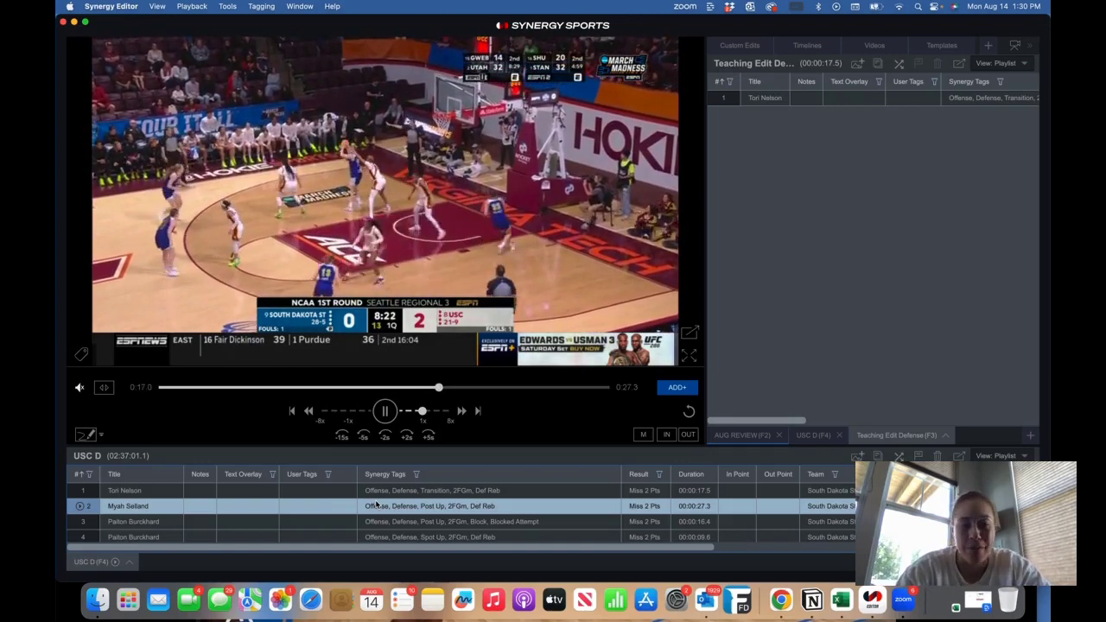
{"action": "key", "text": "j"}
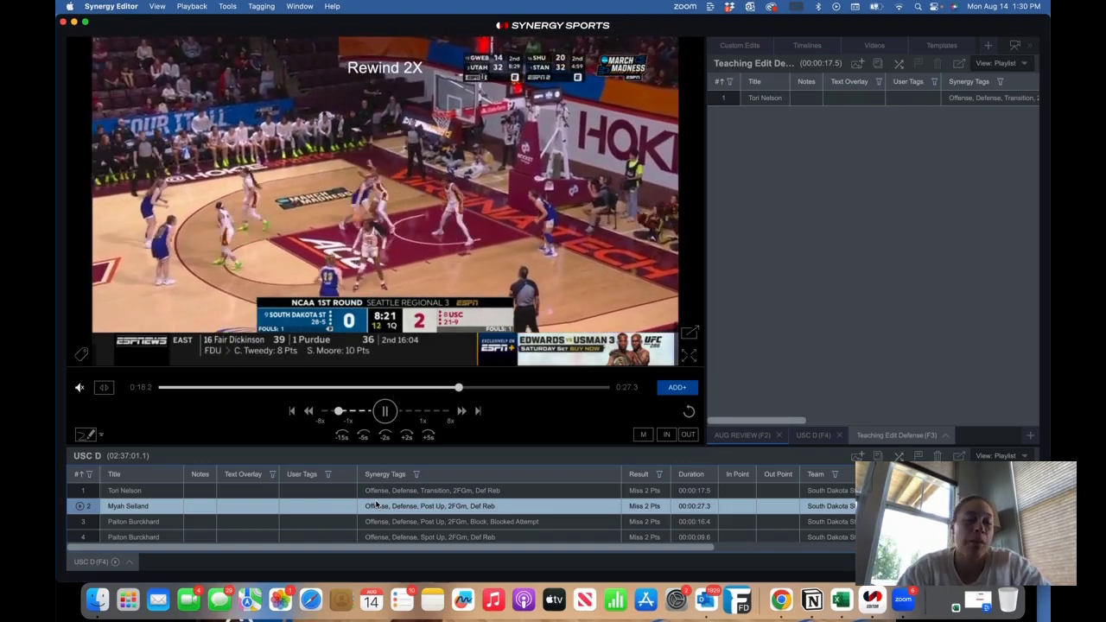
{"action": "key", "text": "k"}
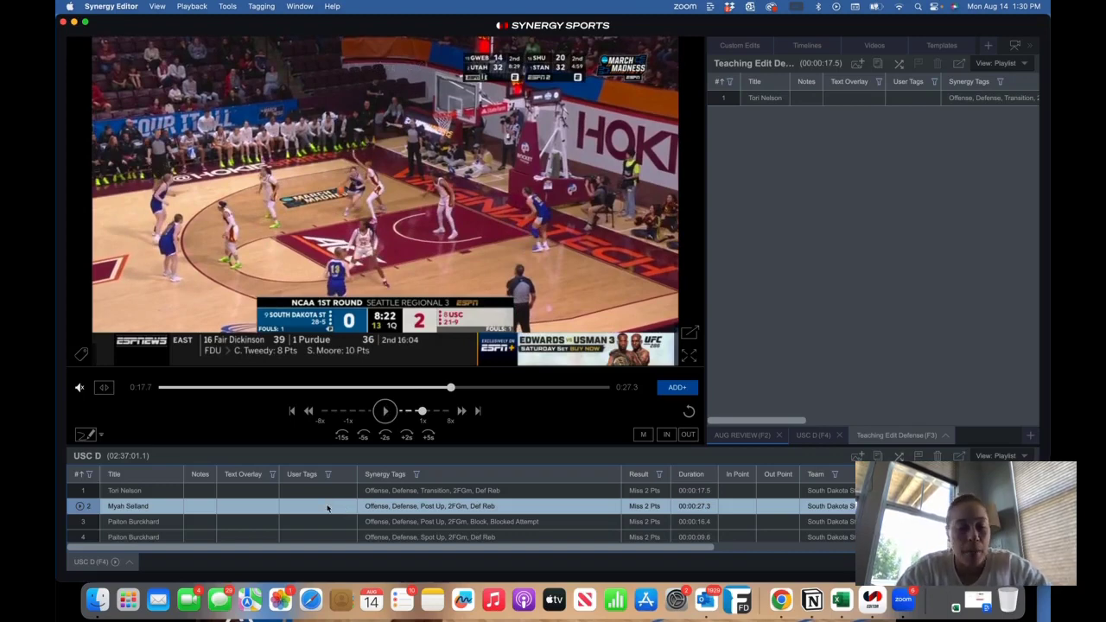
{"action": "left_click_drag", "start_coordinate": [327, 508], "coordinate": [798, 161]}
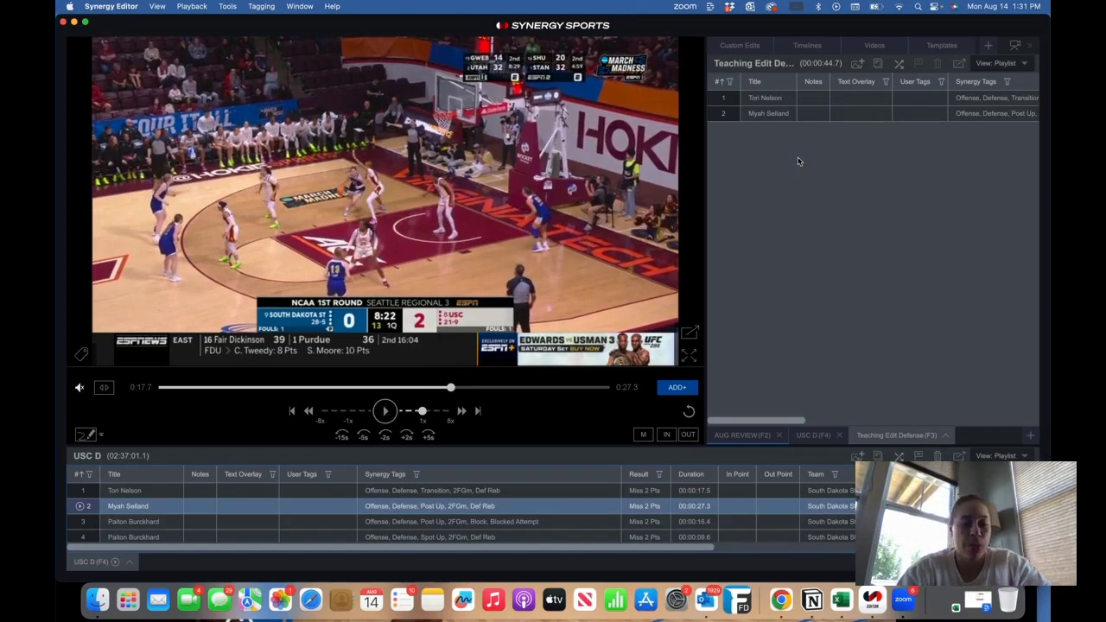
{"action": "left_click", "coordinate": [778, 100]}
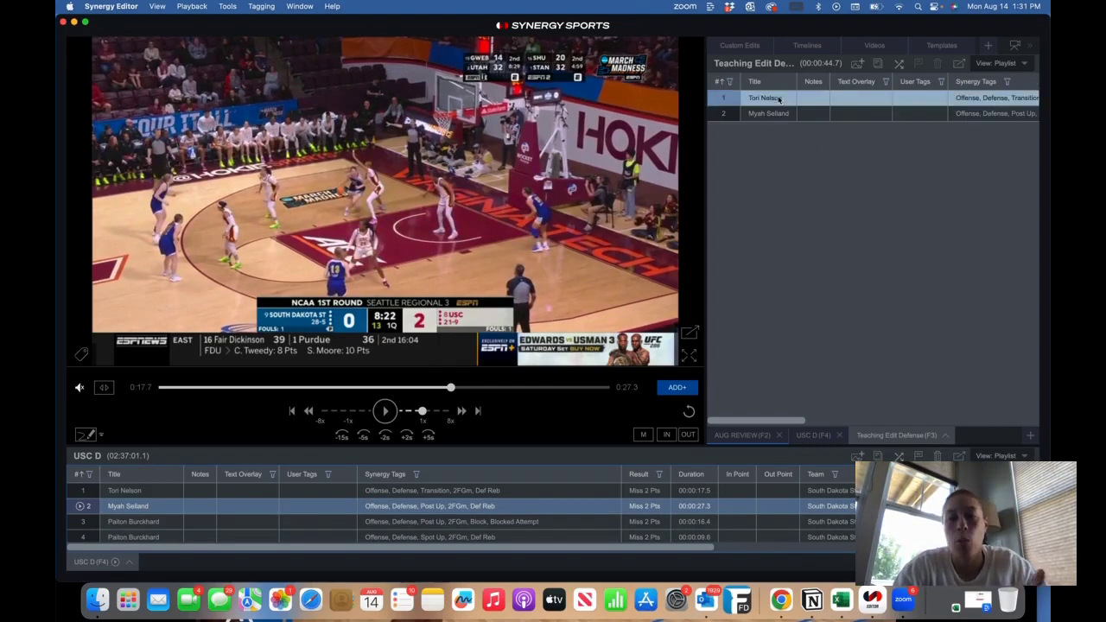
{"action": "left_click", "coordinate": [779, 113]}
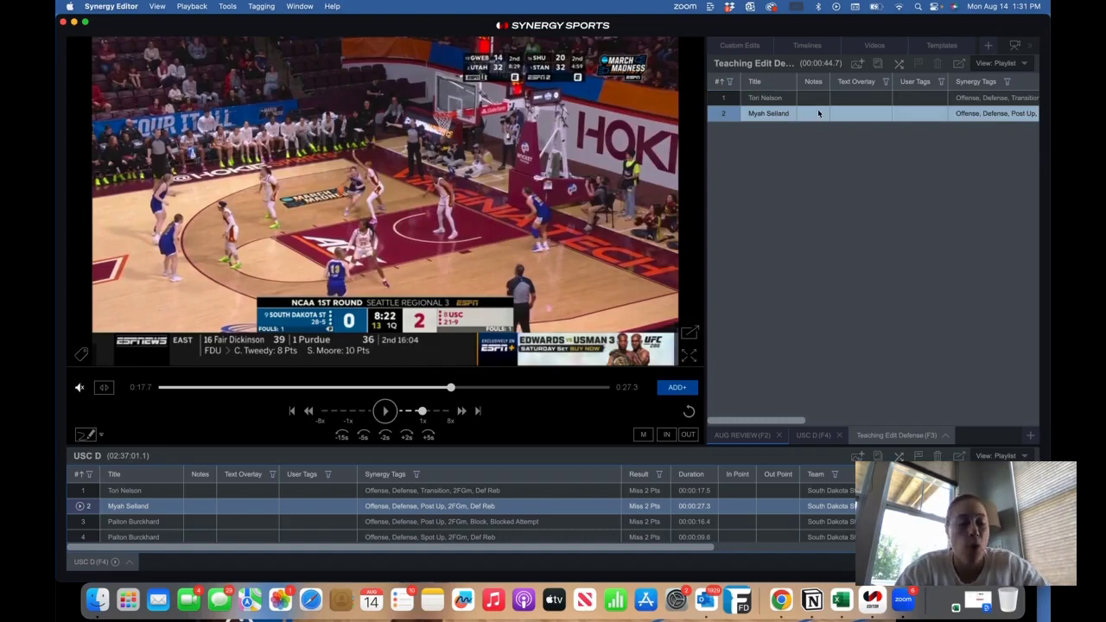
Widen the Notes column of the Teaching Edit Defense playlist.
{"action": "left_click", "coordinate": [837, 87]}
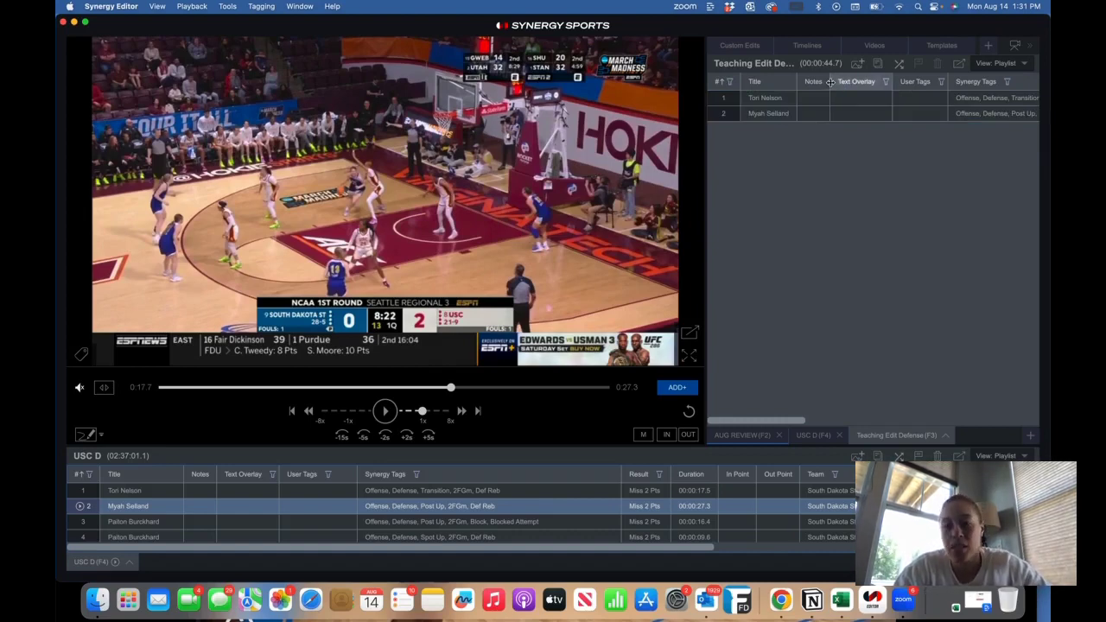
{"action": "left_click_drag", "start_coordinate": [830, 82], "coordinate": [847, 82]}
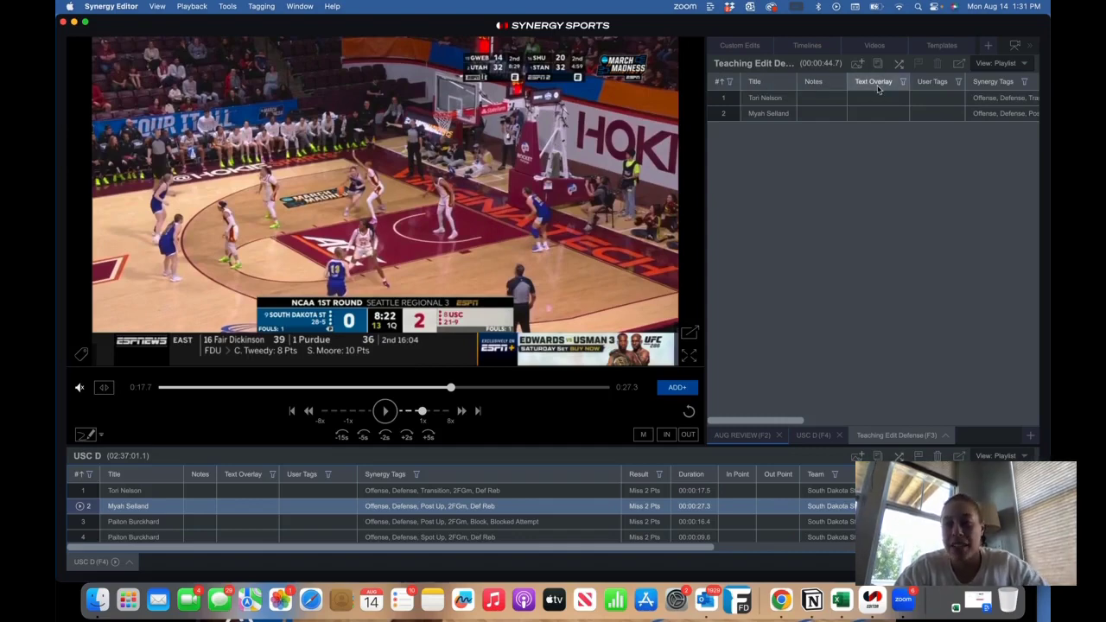
{"action": "left_click", "coordinate": [983, 97]}
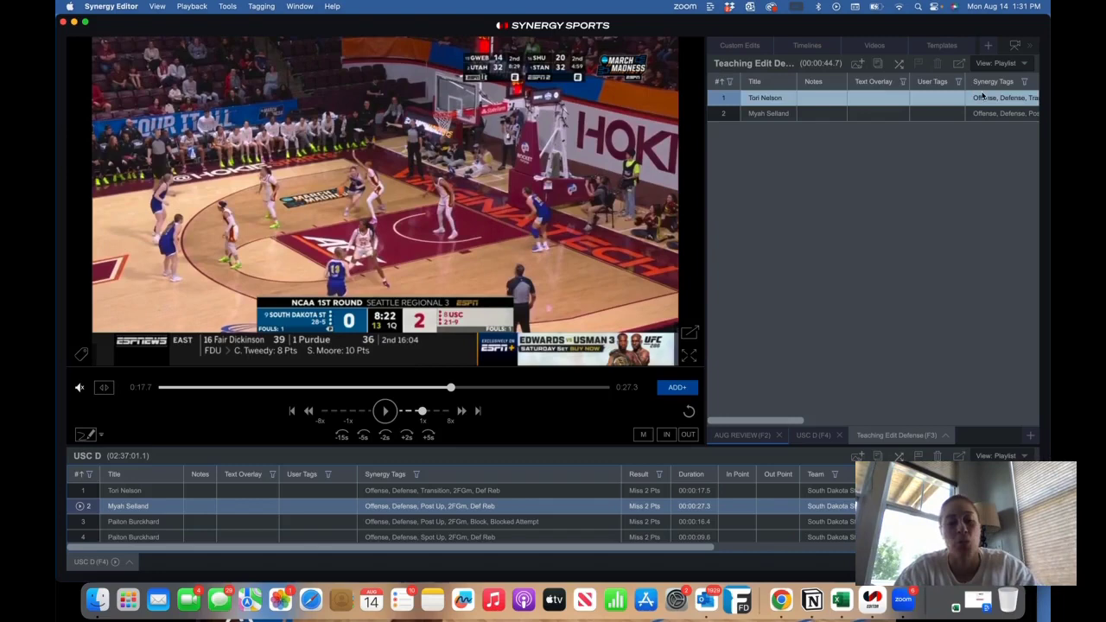
Add a note flagging a bad closeout to the first Teaching Edit Defense clip, then play it.
{"action": "double_click", "coordinate": [814, 97]}
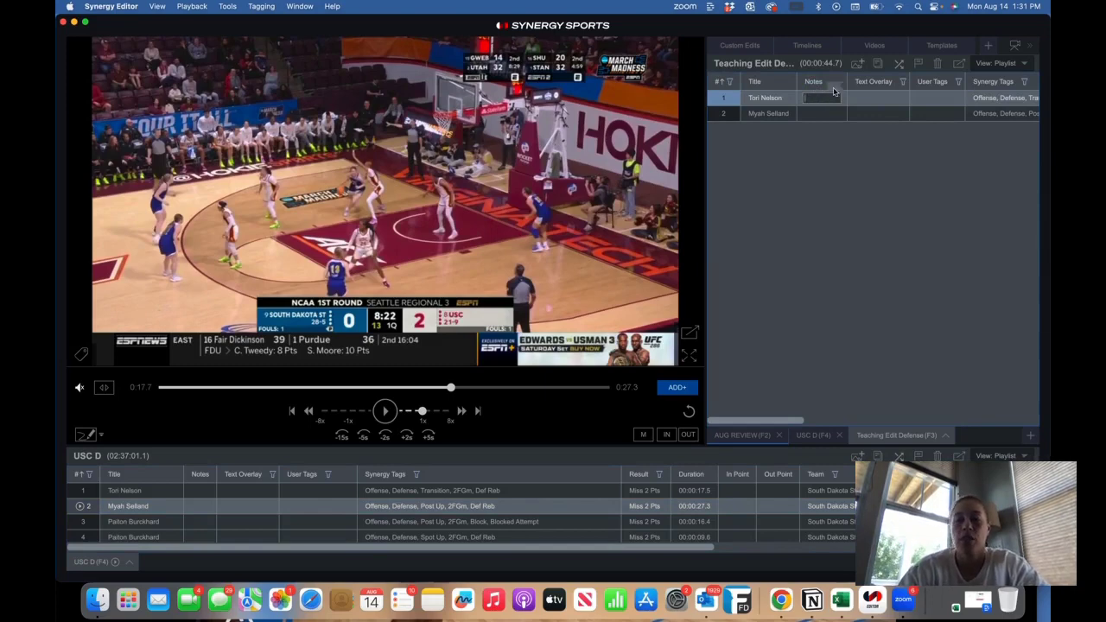
{"action": "left_click_drag", "start_coordinate": [848, 81], "coordinate": [860, 81]}
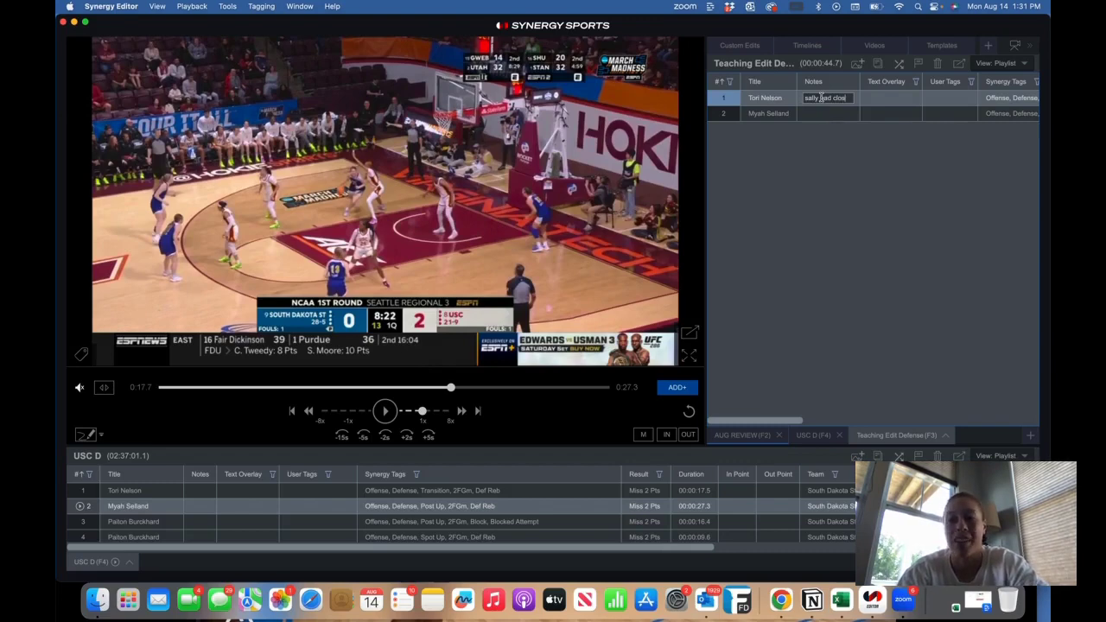
{"action": "type", "text": "eou"}
{"action": "key", "text": "Return"}
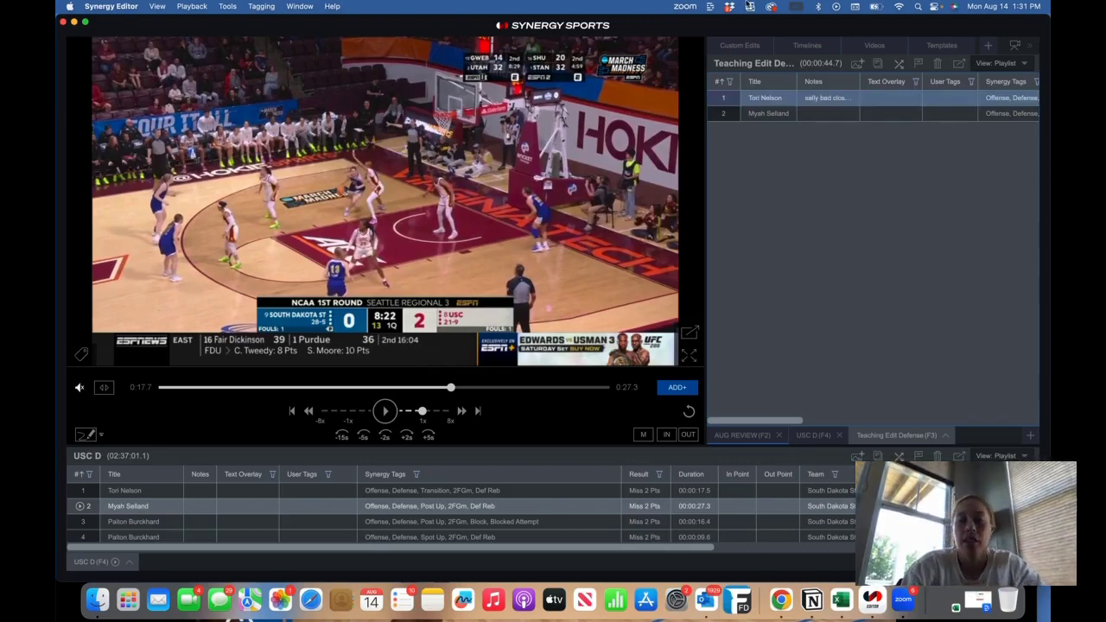
{"action": "double_click", "coordinate": [760, 97]}
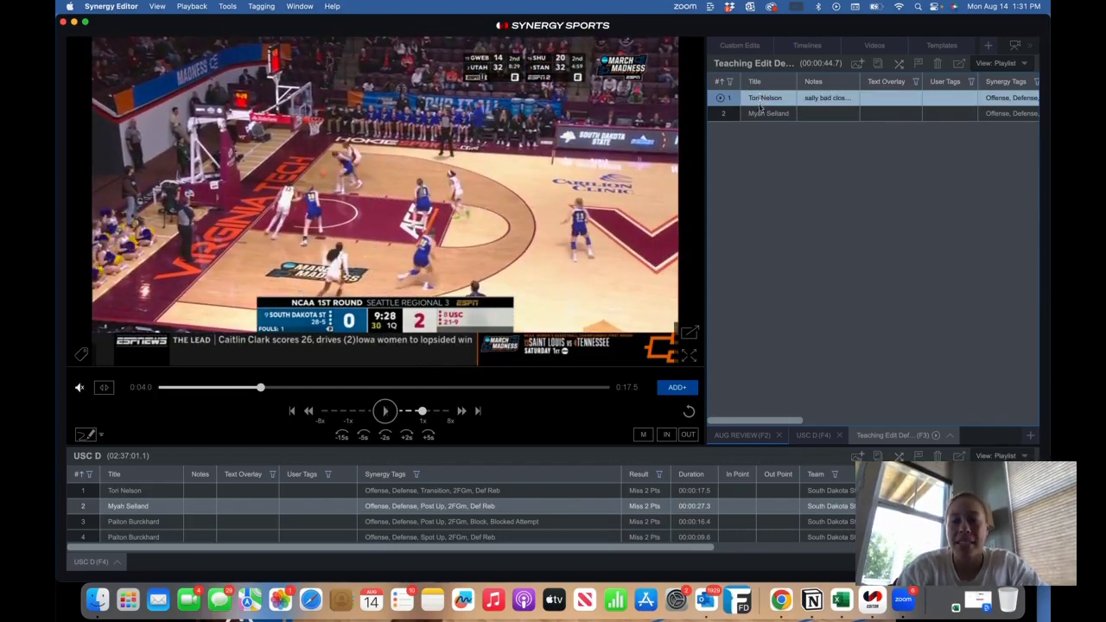
Play the second Teaching Edit Defense clip and give it the text overlay 'Double this'.
{"action": "double_click", "coordinate": [758, 113]}
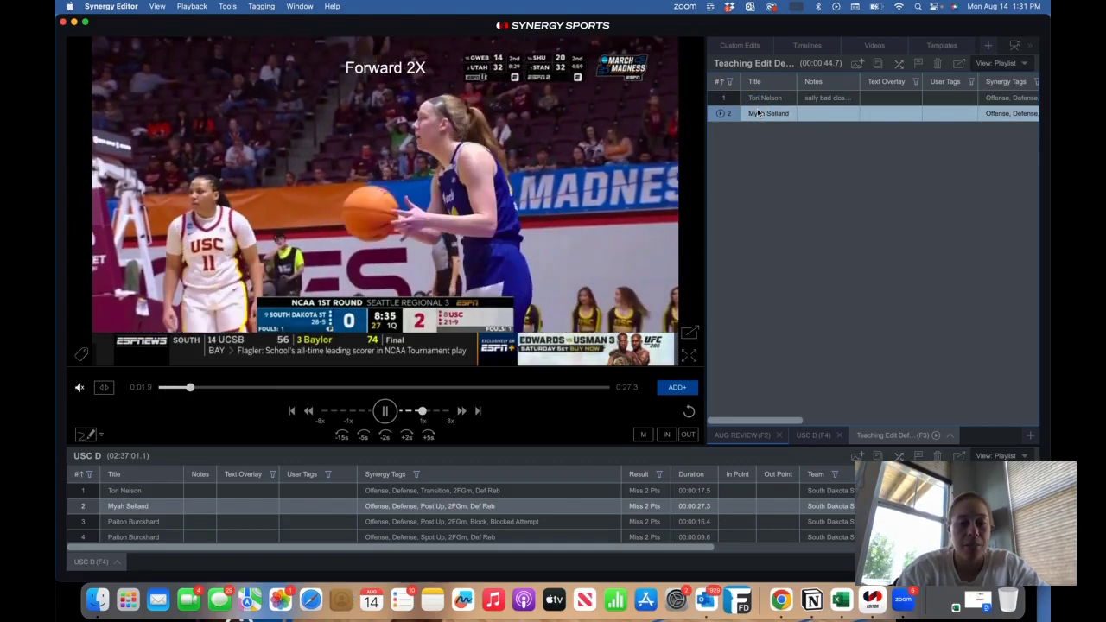
{"action": "left_click", "coordinate": [408, 387]}
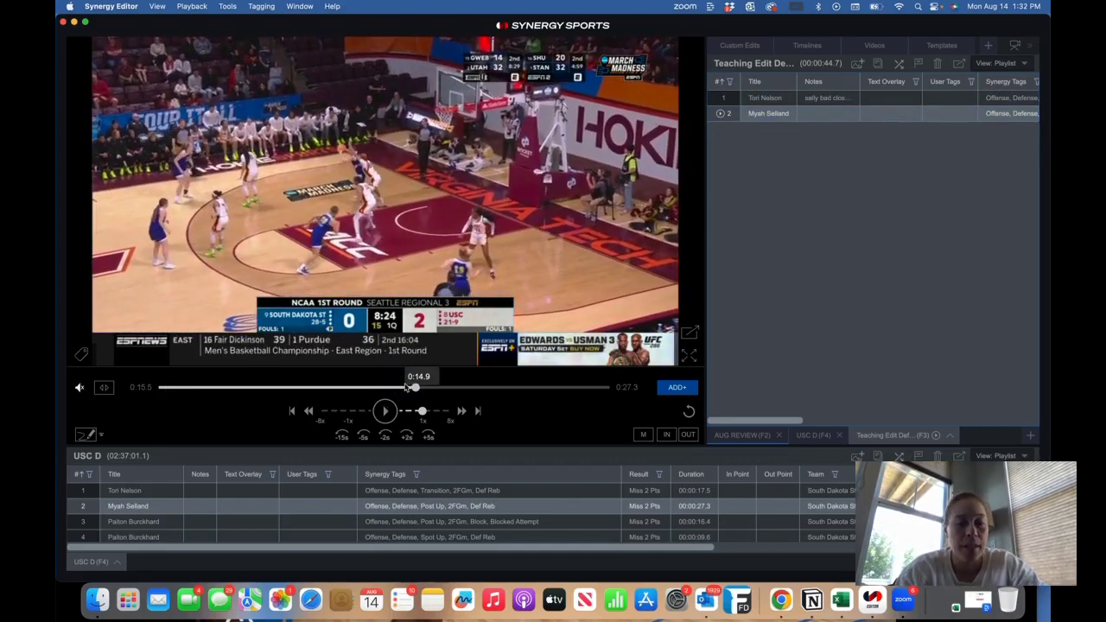
{"action": "left_click", "coordinate": [885, 115]}
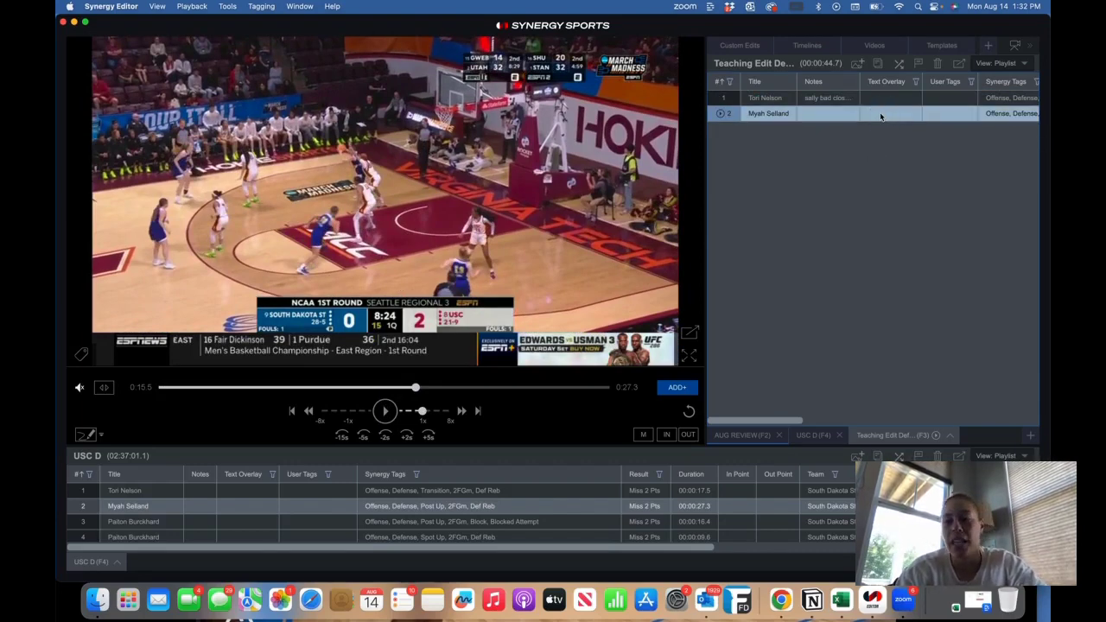
{"action": "left_click", "coordinate": [881, 115]}
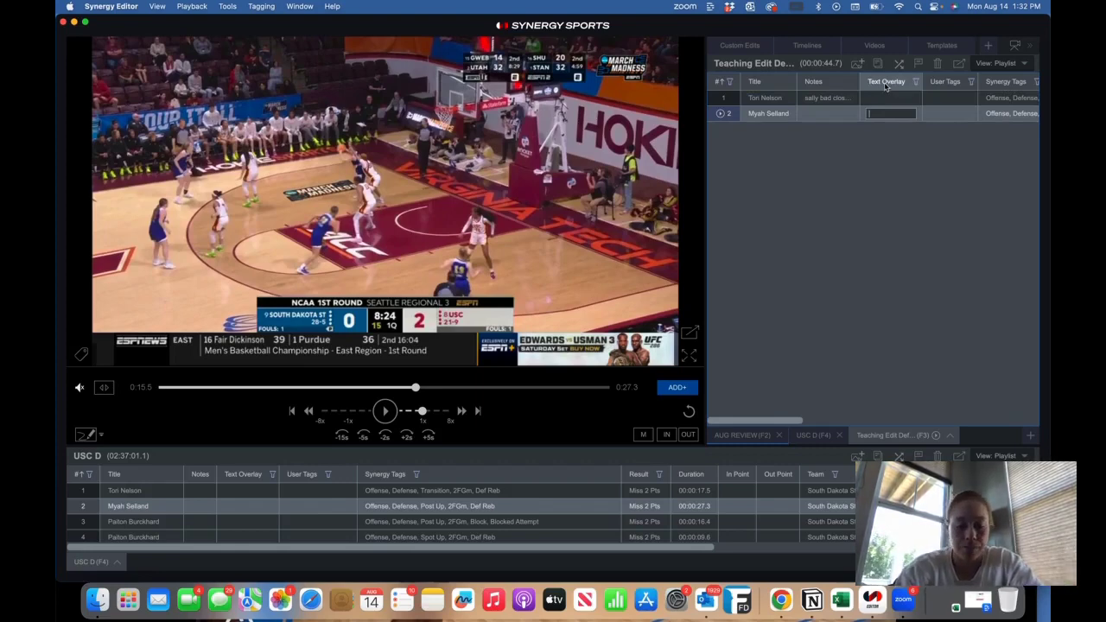
{"action": "type", "text": "Double this"}
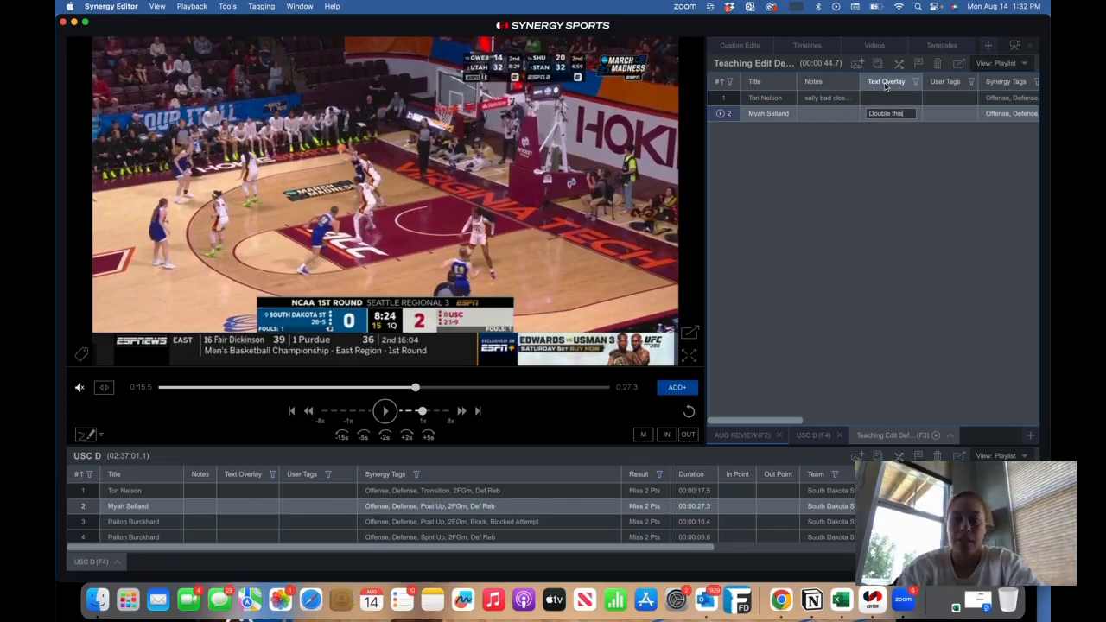
{"action": "key", "text": "Return"}
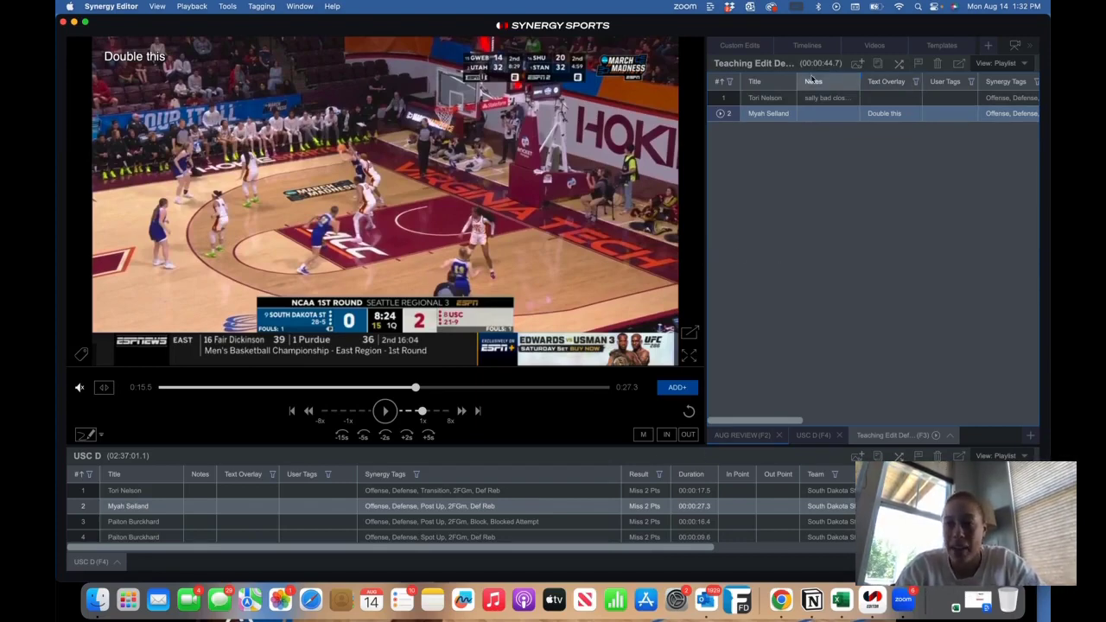
Narrow the Title column and the User Tags column so the Synergy Tags column gets more room.
{"action": "mouse_move", "coordinate": [796, 80]}
{"action": "left_mouse_down"}
{"action": "mouse_move", "coordinate": [778, 81]}
{"action": "mouse_move", "coordinate": [825, 81]}
{"action": "mouse_move", "coordinate": [773, 82]}
{"action": "mouse_move", "coordinate": [903, 81]}
{"action": "mouse_move", "coordinate": [811, 86]}
{"action": "left_mouse_up"}
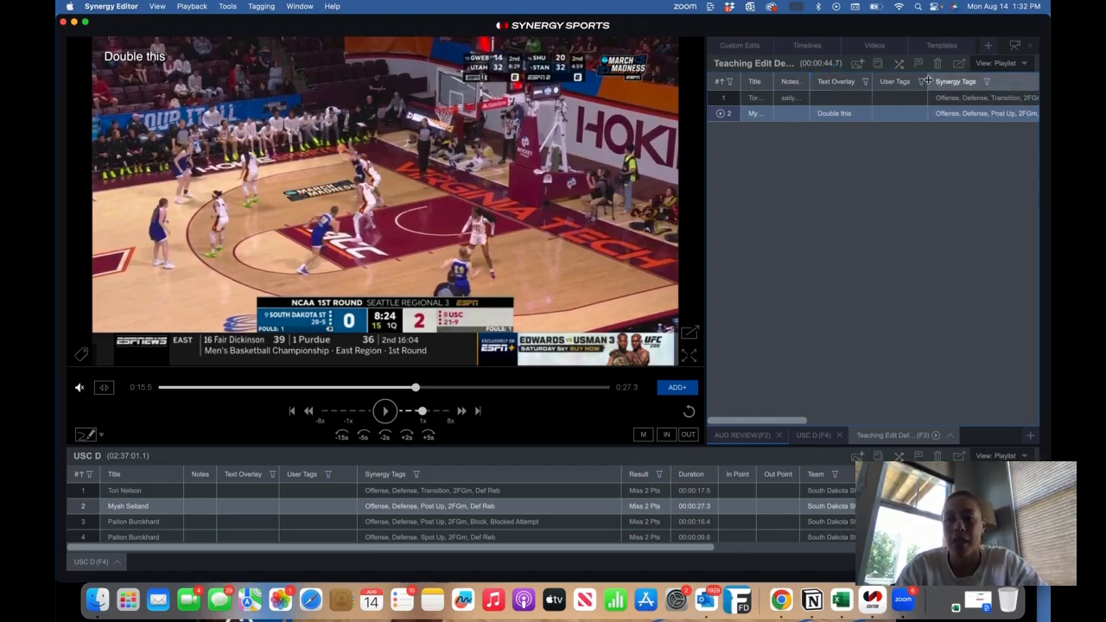
{"action": "left_click_drag", "start_coordinate": [928, 81], "coordinate": [979, 84]}
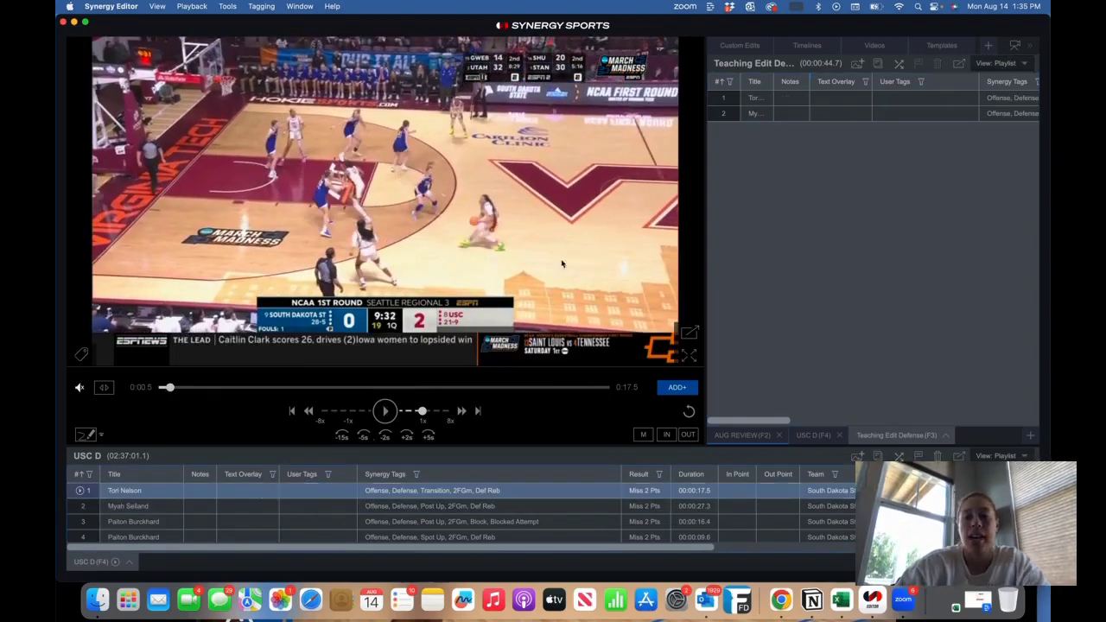
Leave the view layout on Playlist and load the first Teaching Edit Defense clip.
{"action": "left_click", "coordinate": [1024, 64]}
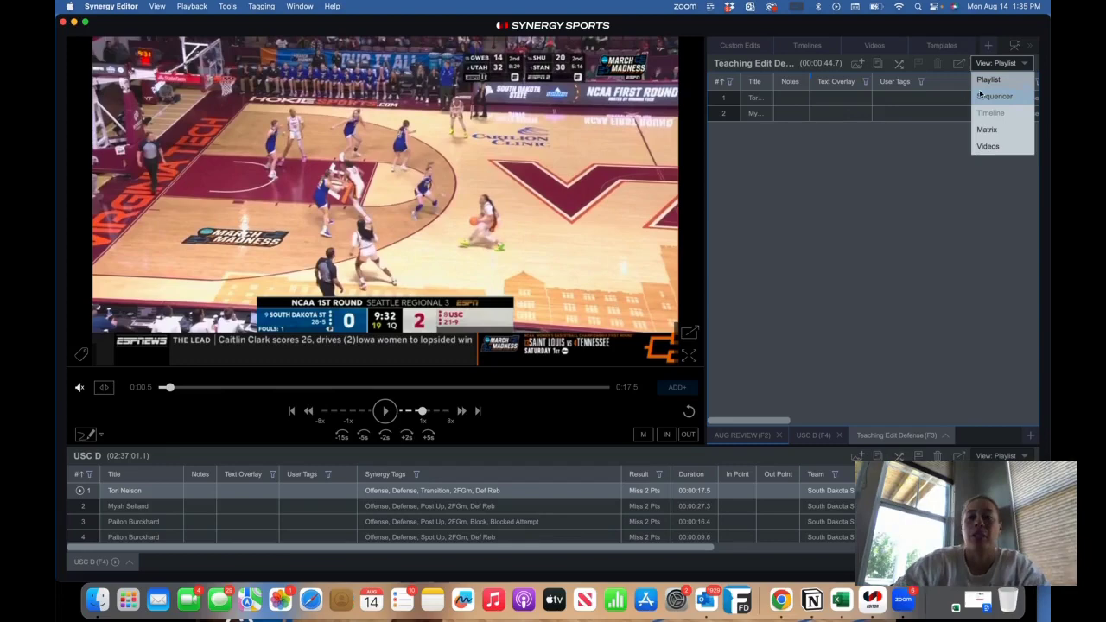
{"action": "left_click", "coordinate": [785, 178]}
{"action": "left_click", "coordinate": [723, 97]}
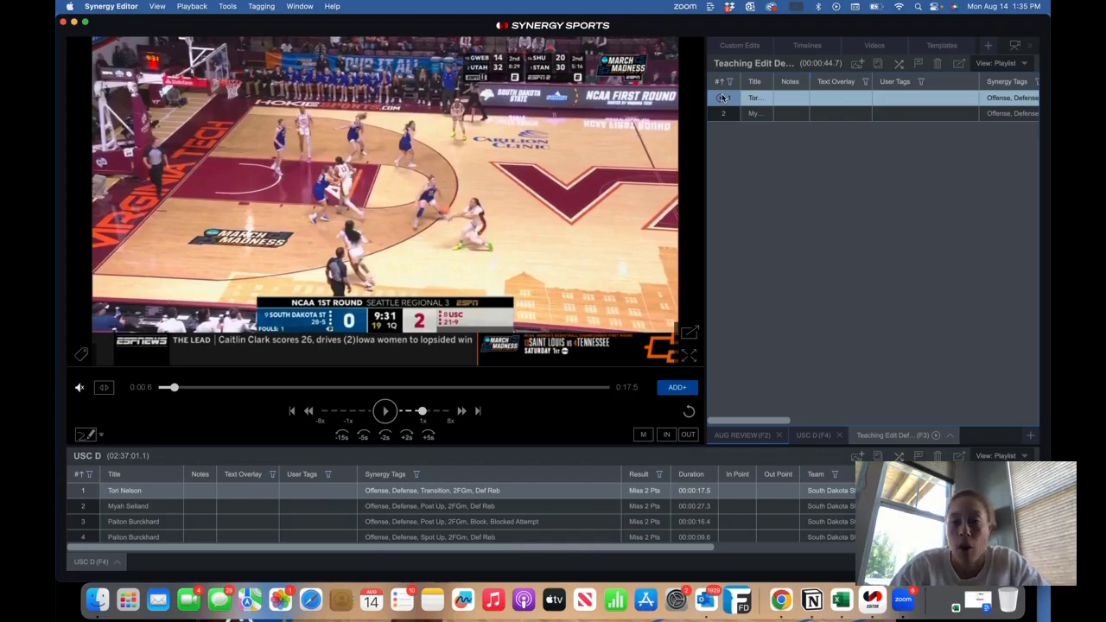
Cue the first Teaching Edit clip to 0:05.8, set its OUT point there, and replay it.
{"action": "left_click", "coordinate": [723, 98]}
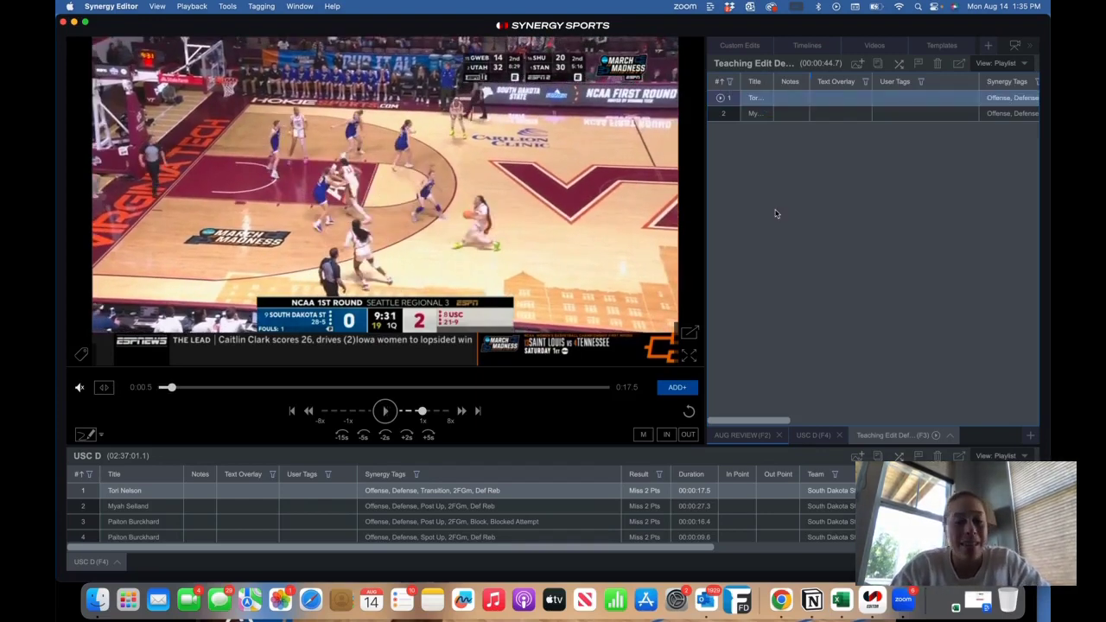
{"action": "key", "text": "space"}
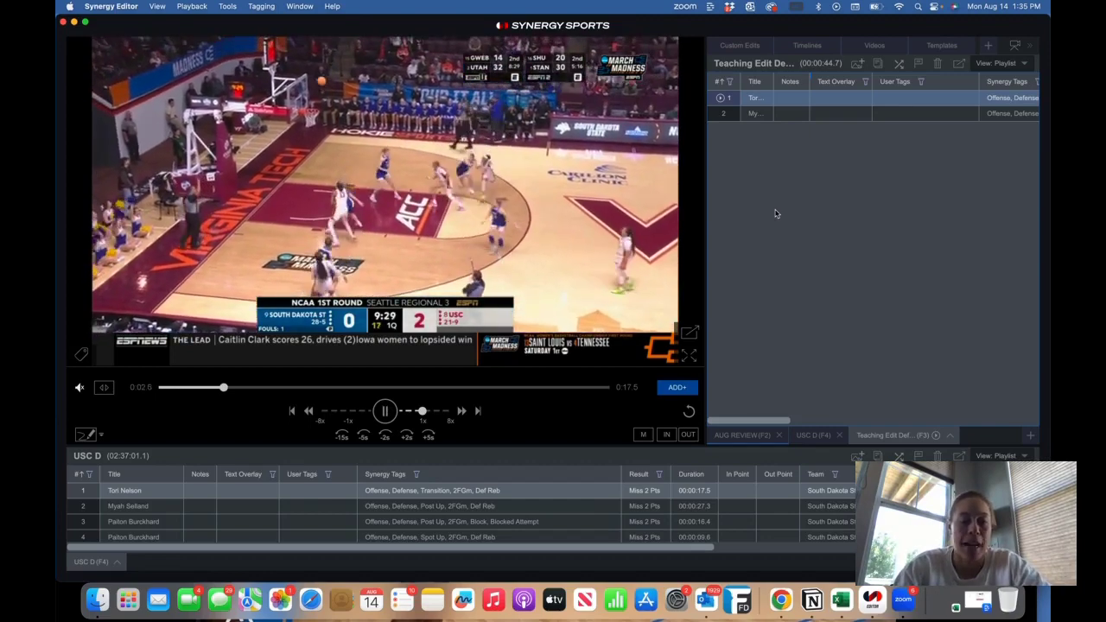
{"action": "key", "text": "j"}
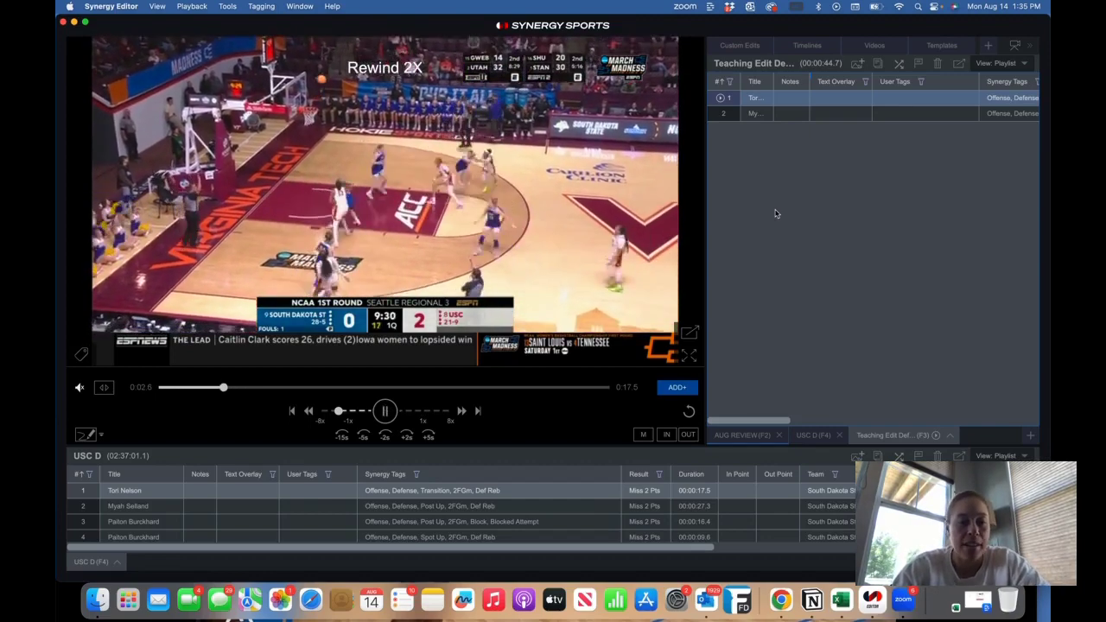
{"action": "key", "text": "l"}
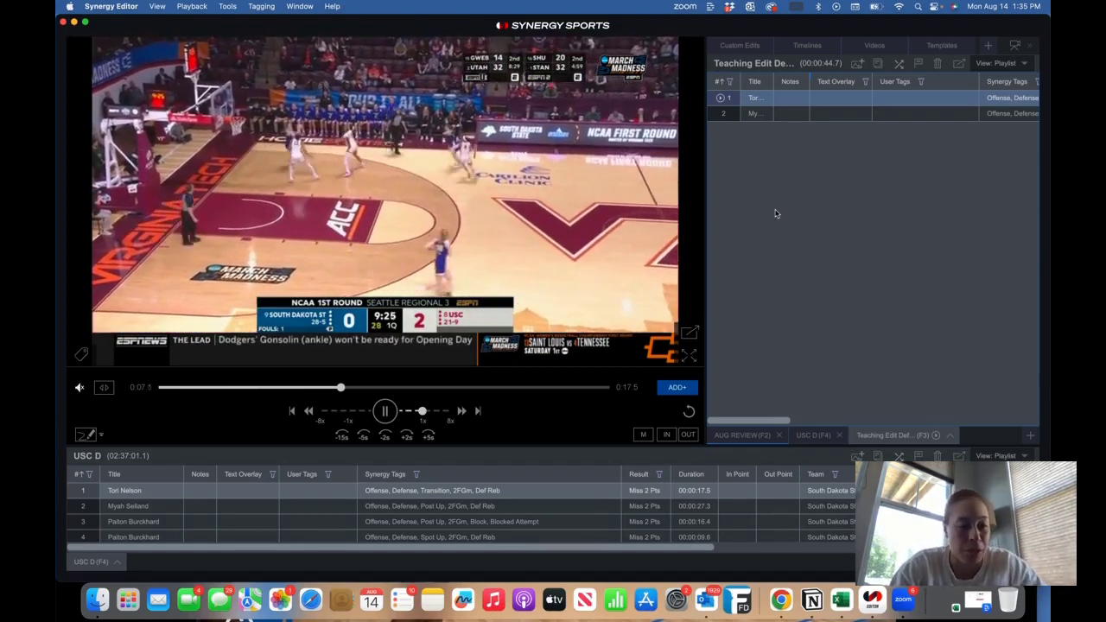
{"action": "left_click", "coordinate": [171, 388]}
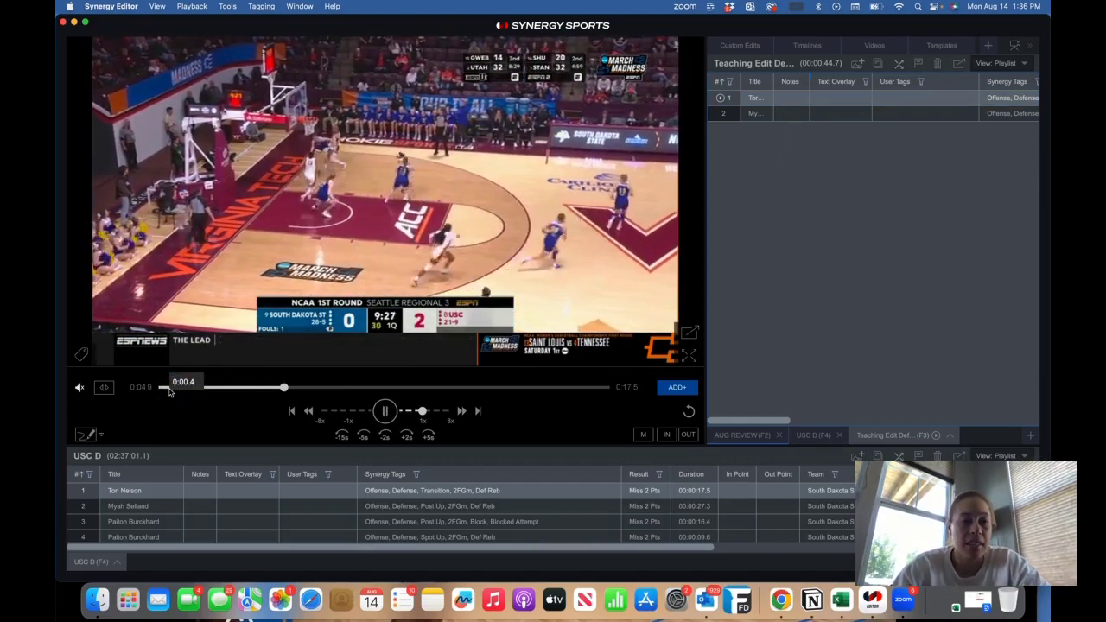
{"action": "left_click", "coordinate": [308, 389]}
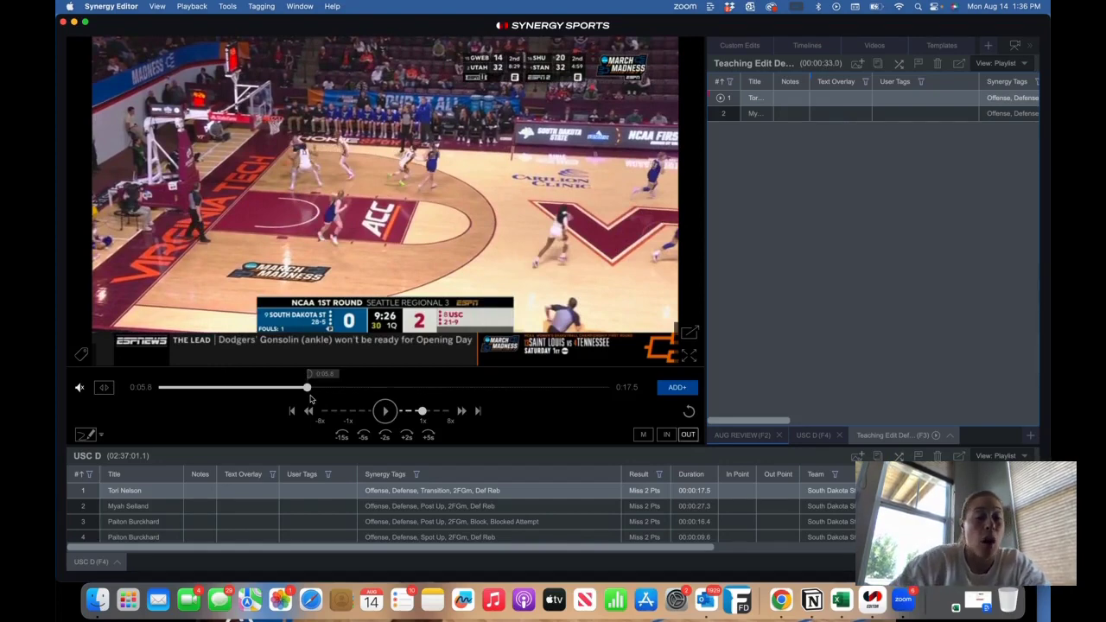
{"action": "left_click", "coordinate": [664, 434]}
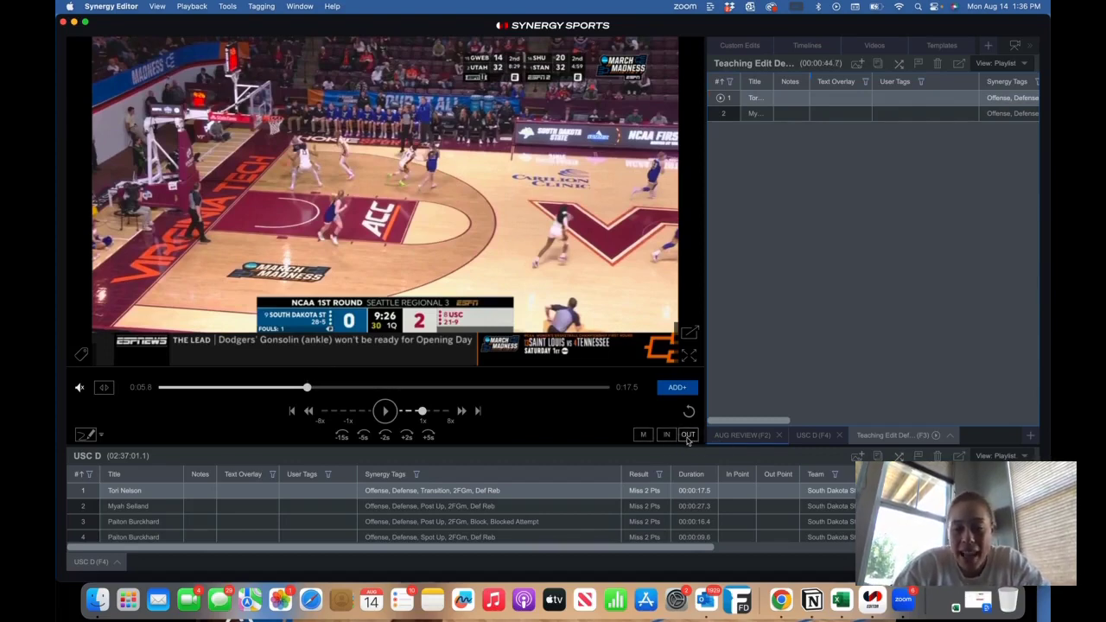
{"action": "left_click", "coordinate": [673, 434]}
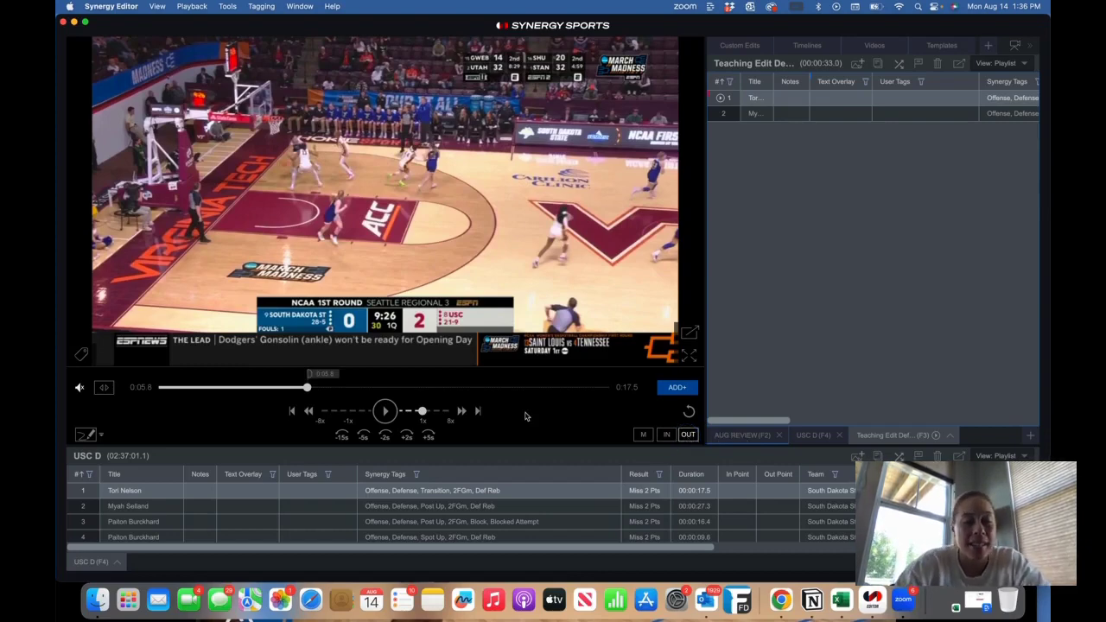
{"action": "left_click", "coordinate": [164, 388]}
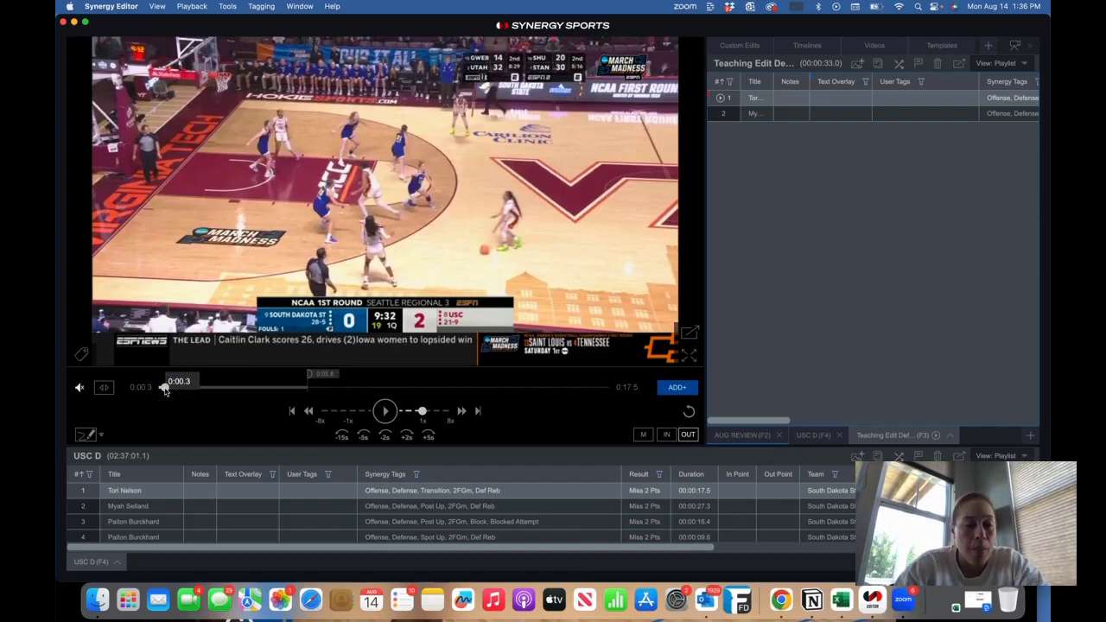
{"action": "key", "text": "space"}
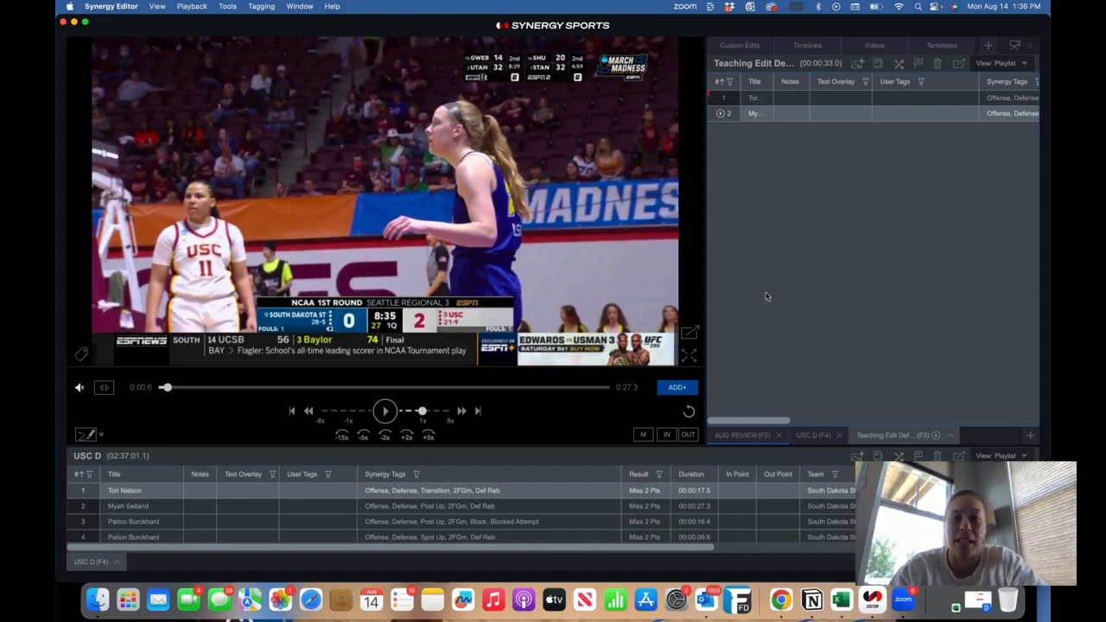
Set the second clip's in point at 0:13.2 and its out point at 0:20.2.
{"action": "left_click", "coordinate": [402, 387]}
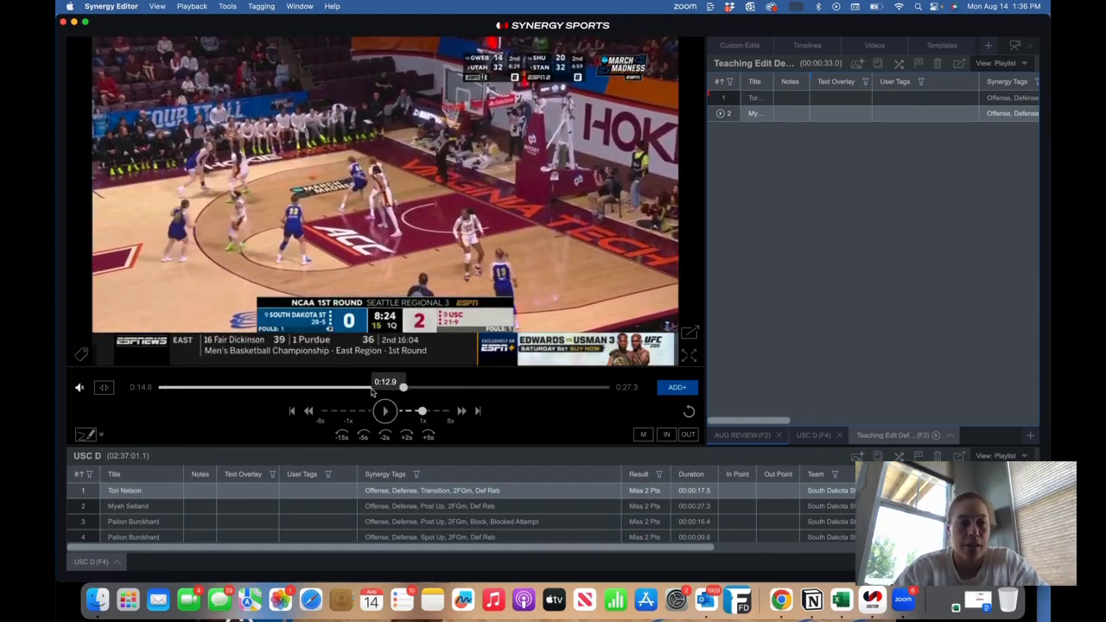
{"action": "key", "text": "j"}
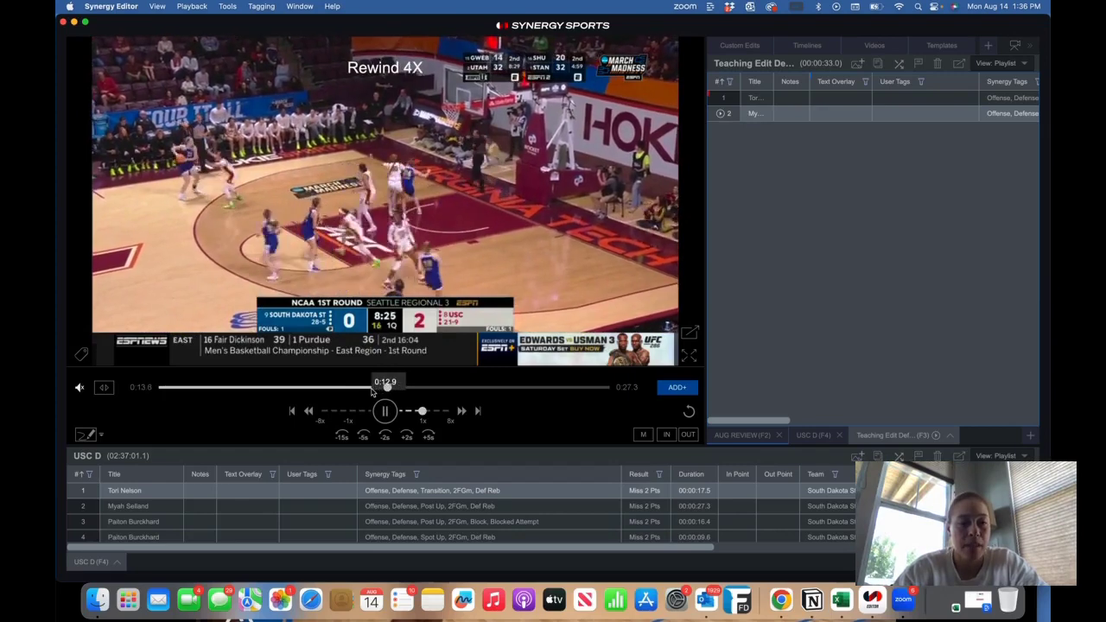
{"action": "key", "text": "l"}
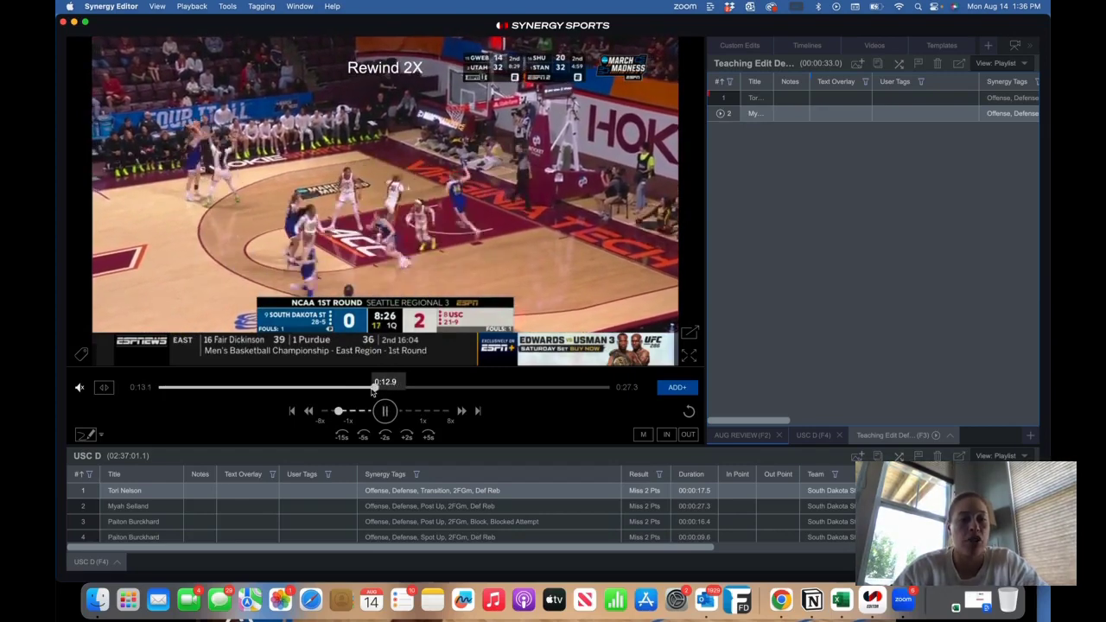
{"action": "key", "text": "k"}
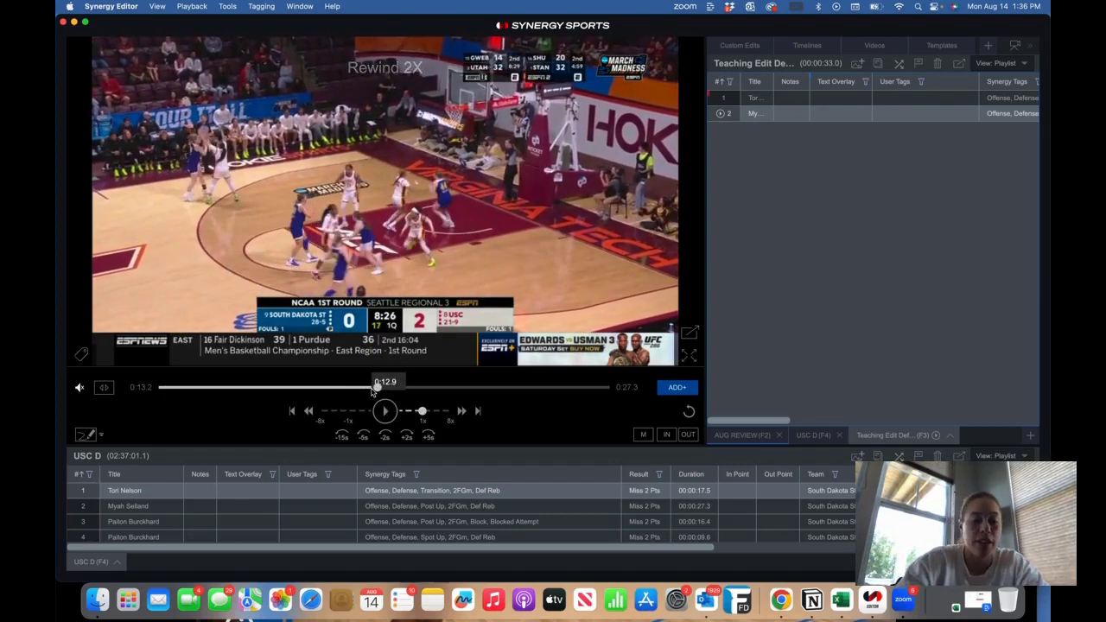
{"action": "left_click", "coordinate": [666, 435]}
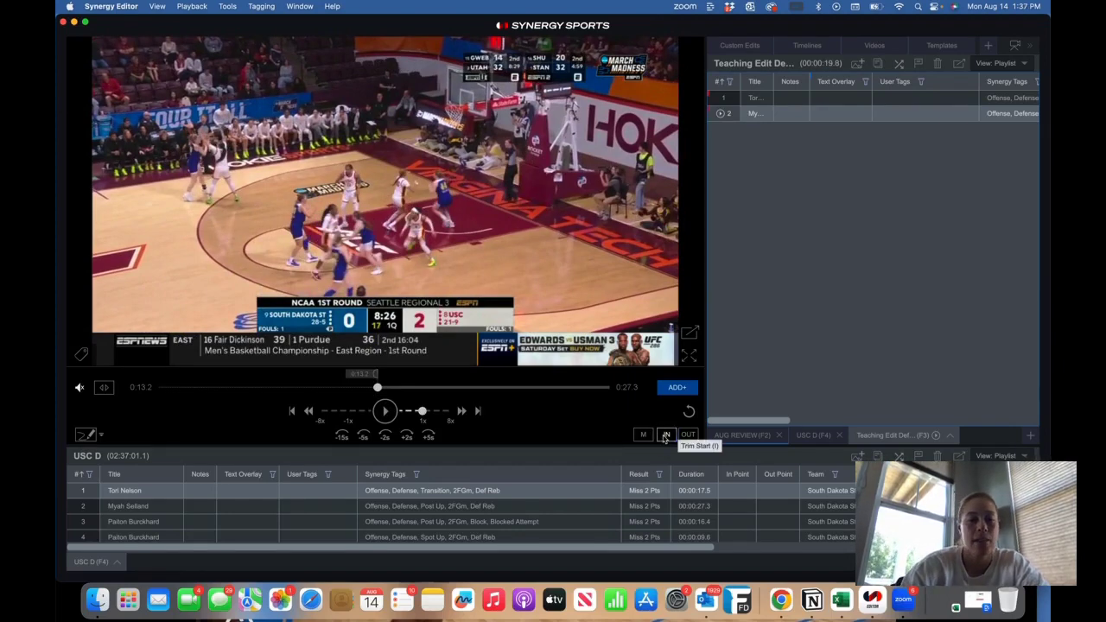
{"action": "key", "text": "space"}
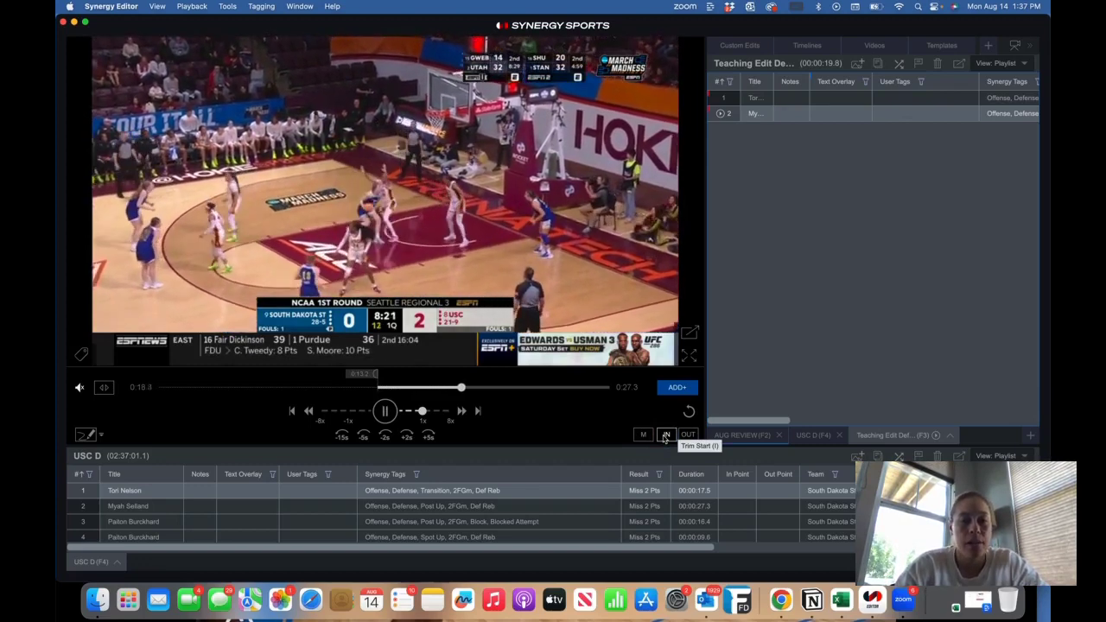
{"action": "key", "text": "space"}
{"action": "key", "text": "space"}
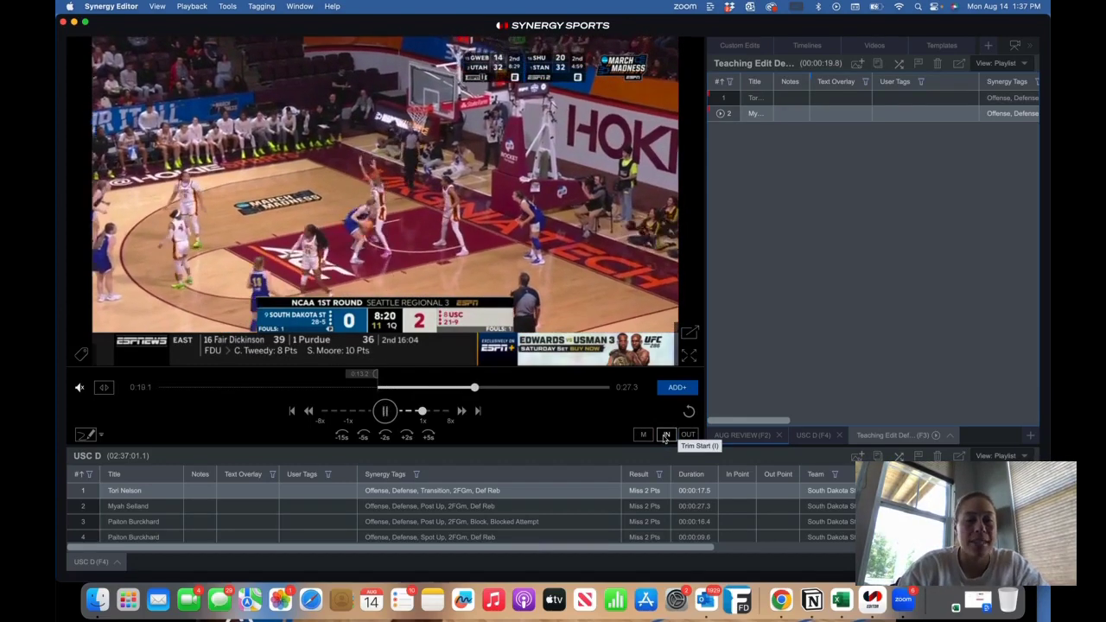
{"action": "key", "text": "space"}
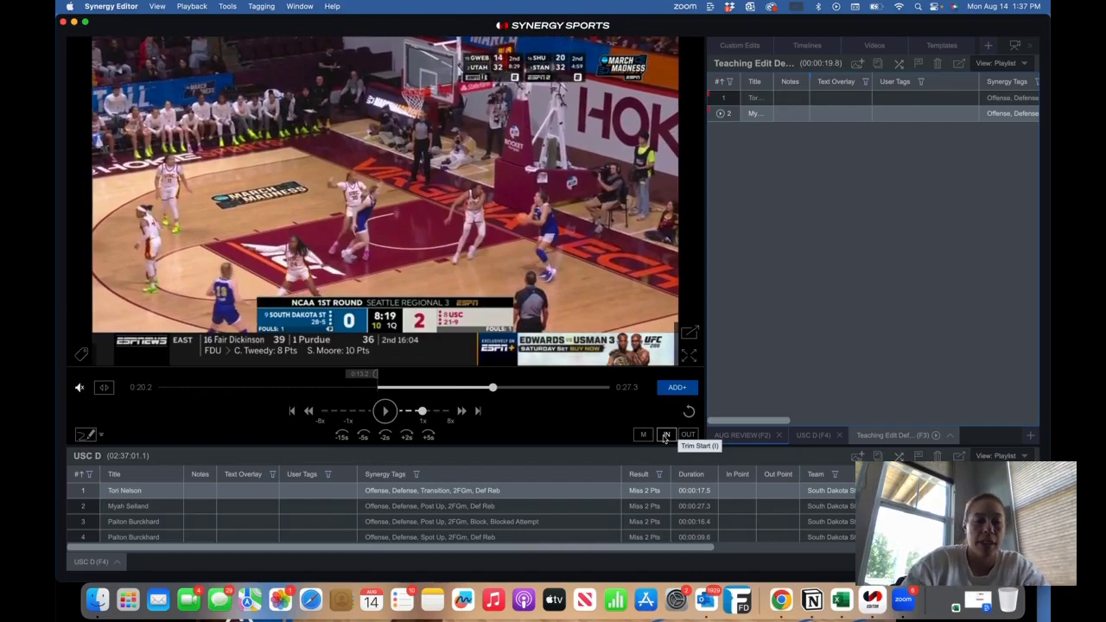
{"action": "left_click", "coordinate": [665, 435]}
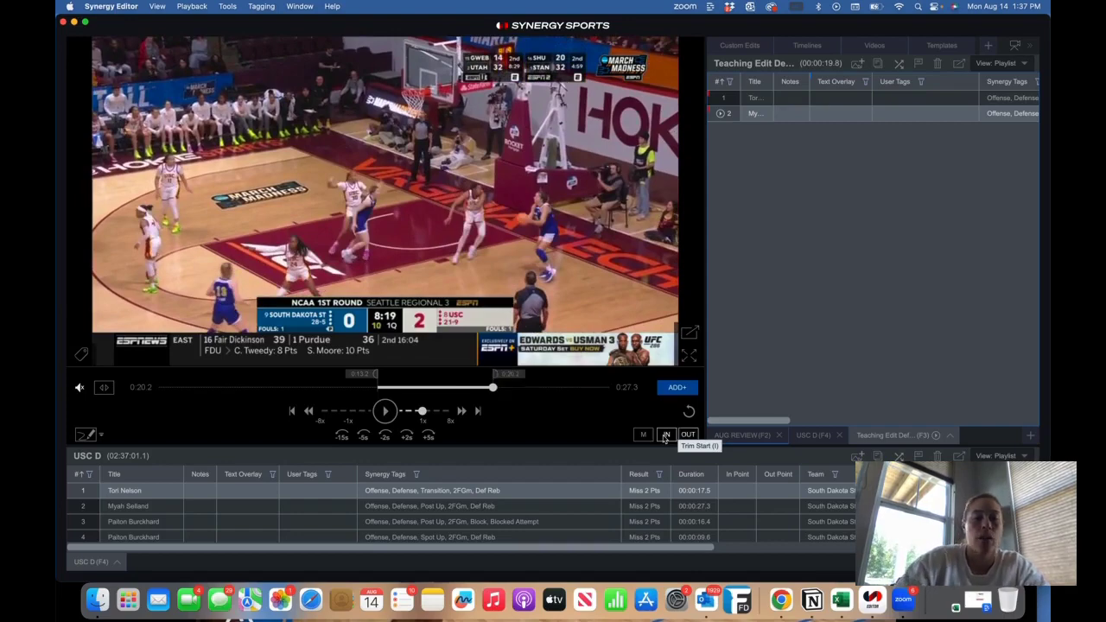
Replay the trimmed second clip to check it, then select the first clip in the playlist.
{"action": "left_click", "coordinate": [776, 112]}
{"action": "key", "text": "space"}
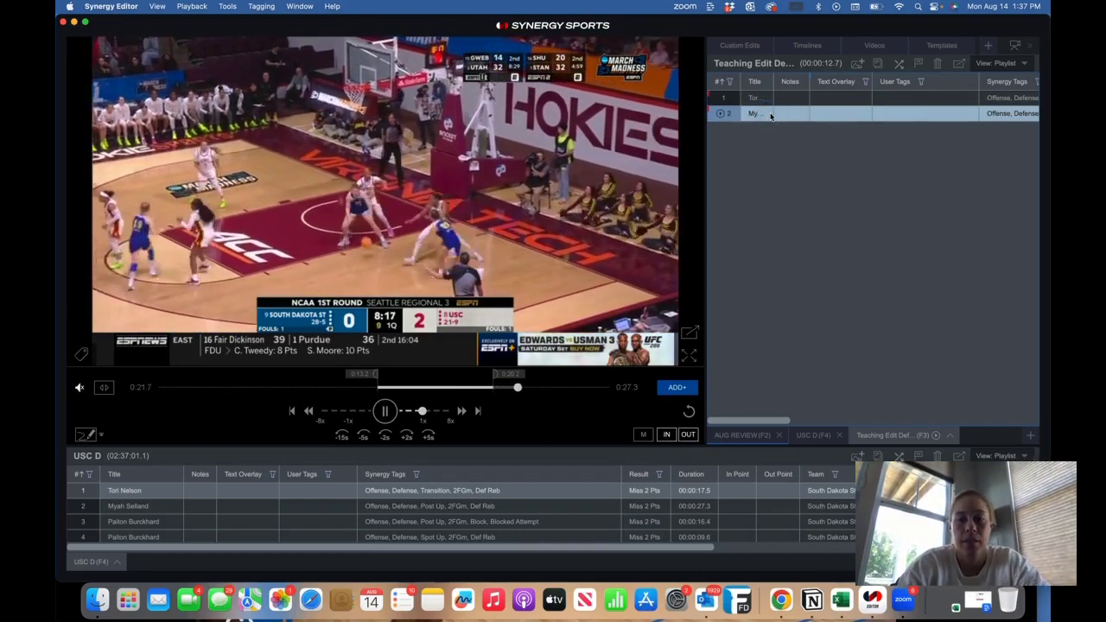
{"action": "key", "text": "space"}
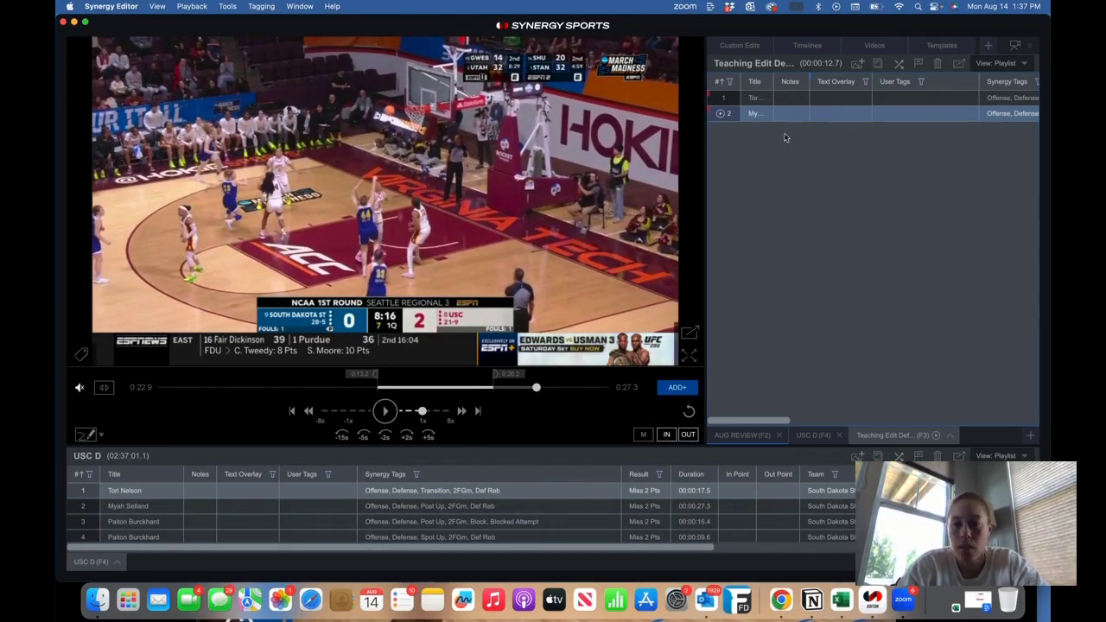
{"action": "double_click", "coordinate": [768, 113]}
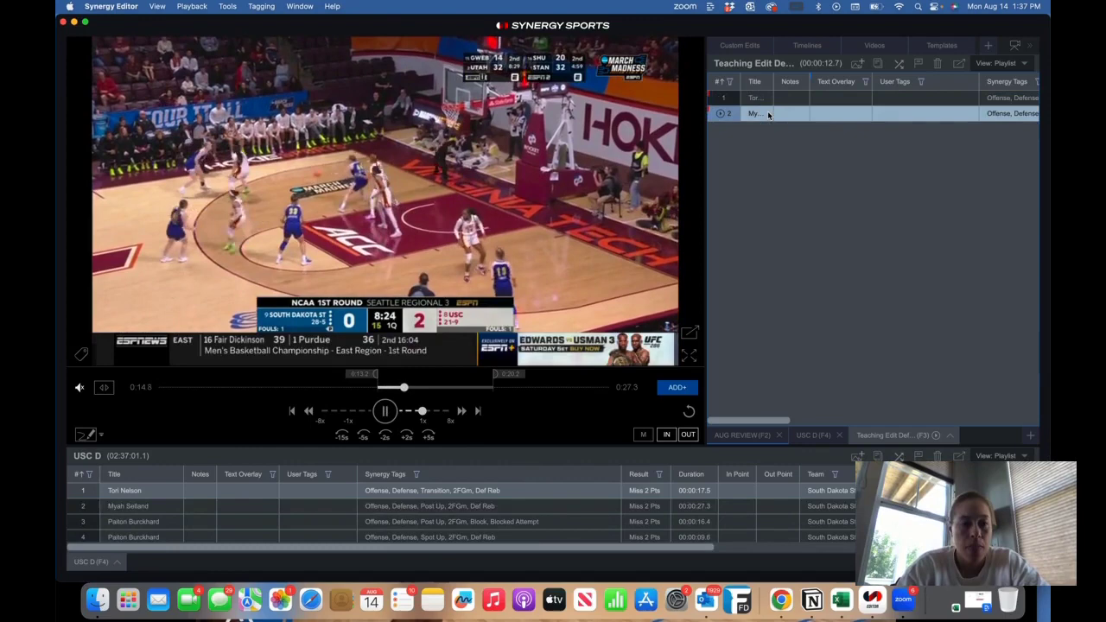
{"action": "key", "text": "j"}
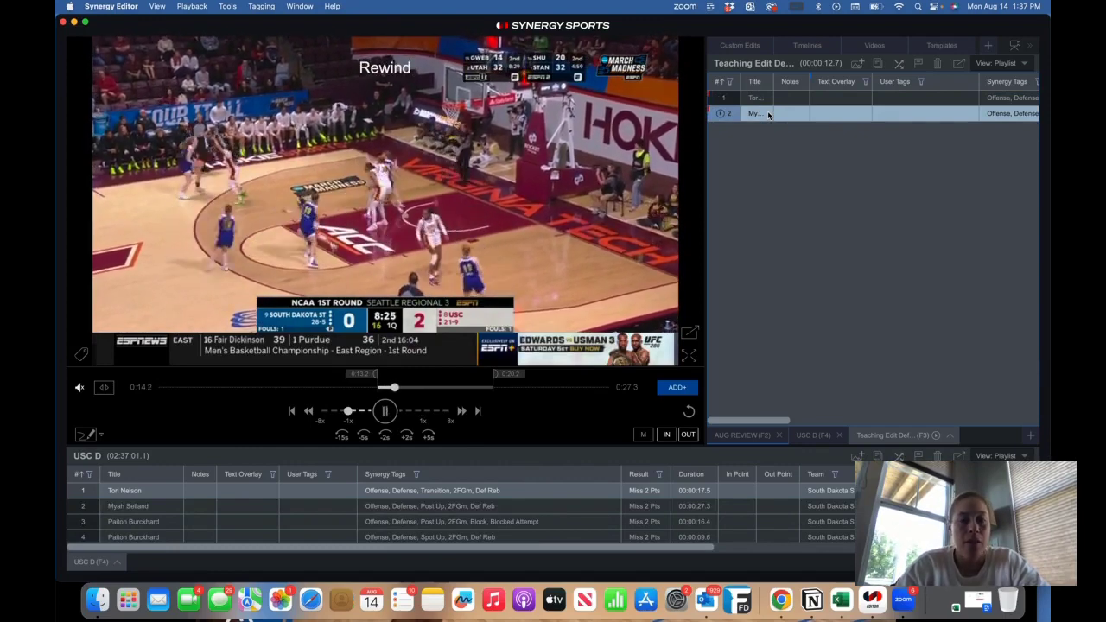
{"action": "key", "text": "l"}
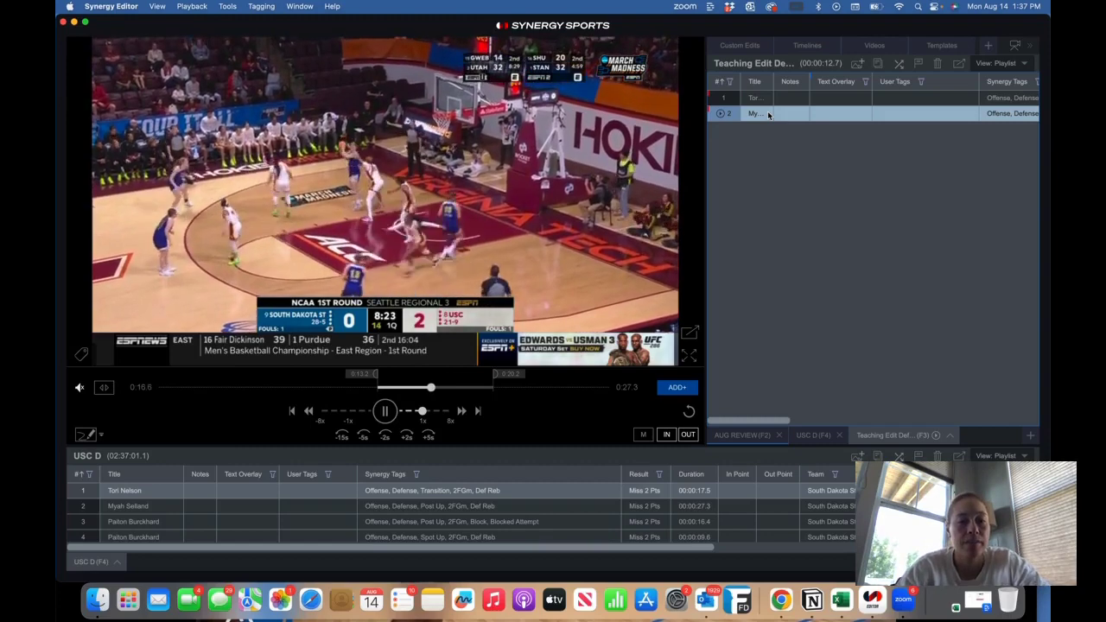
{"action": "key", "text": "Up"}
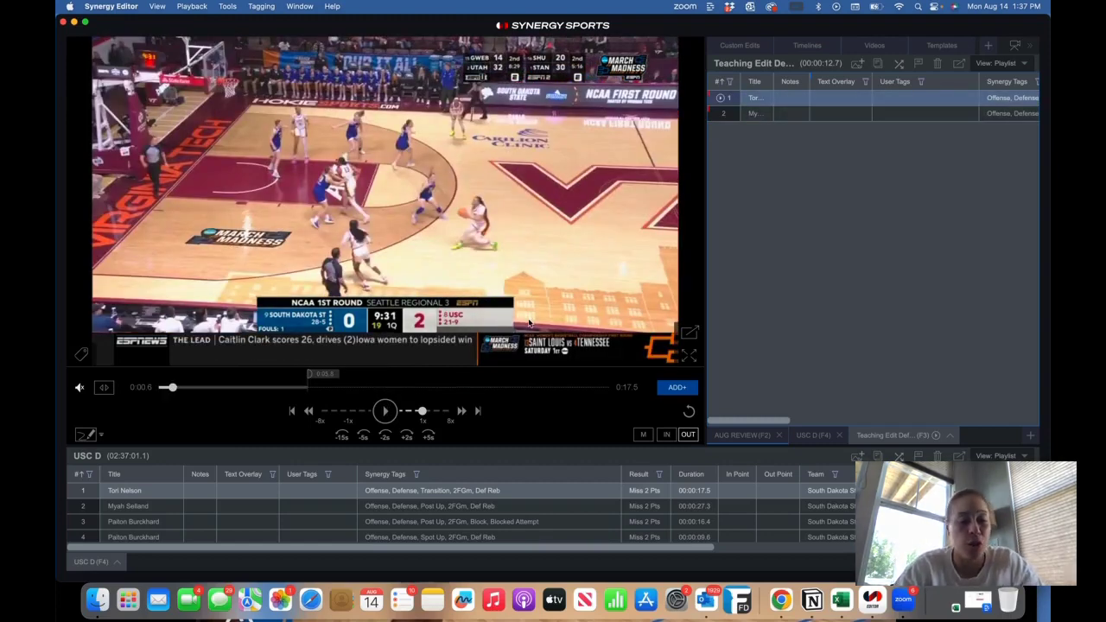